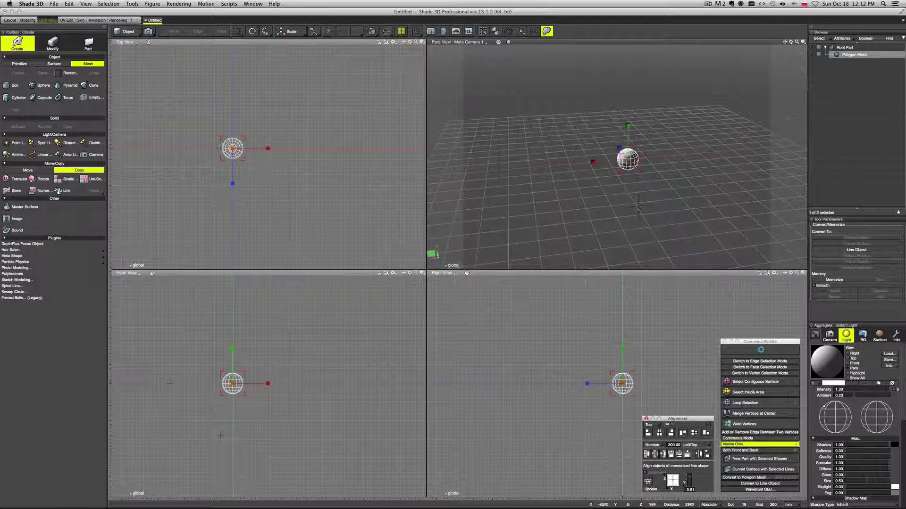
Move the sphere about 1786 mm along the negative X axis
drag(230, 149, 200, 148)
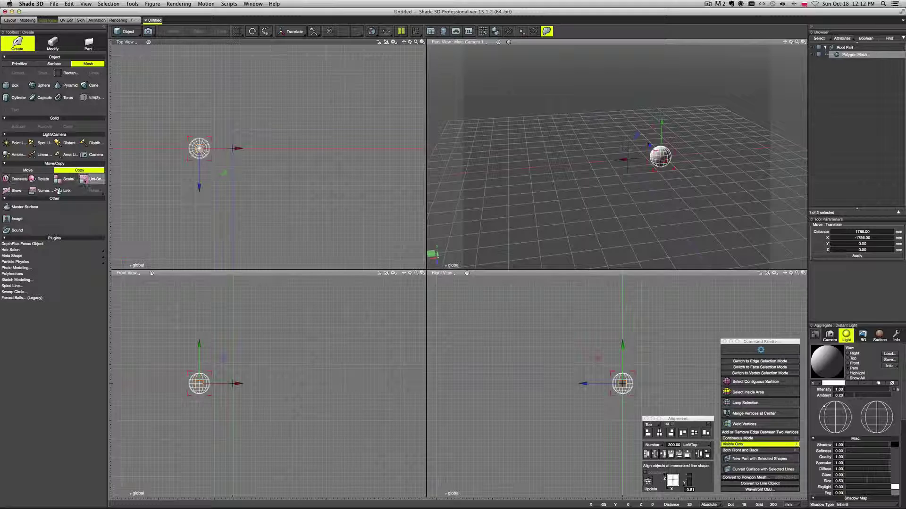
click(29, 171)
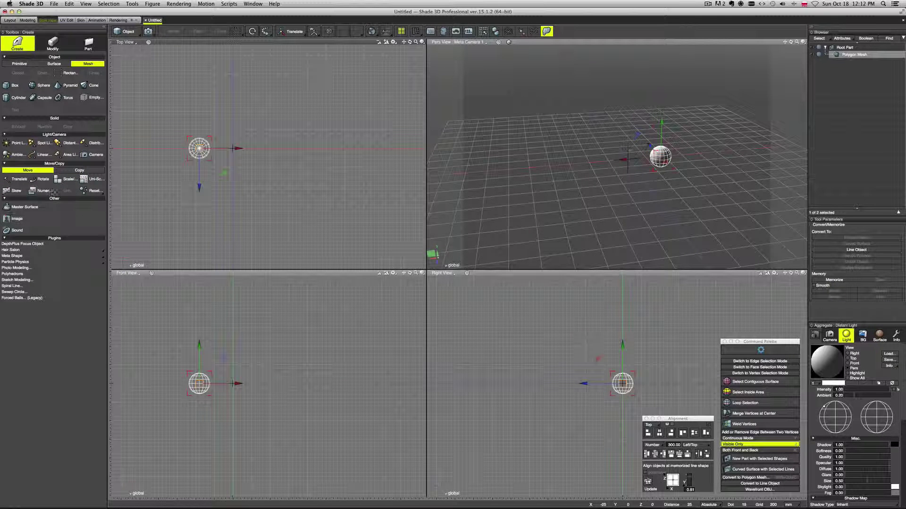
click(79, 170)
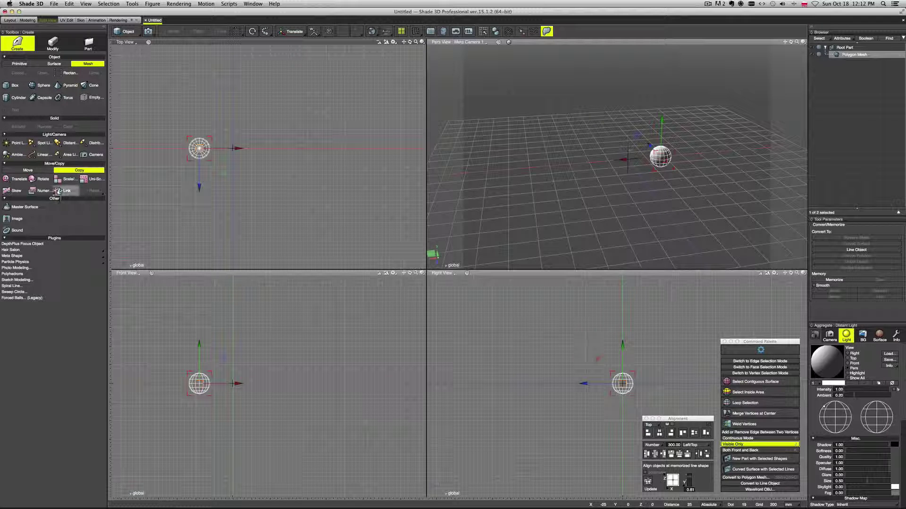
click(89, 45)
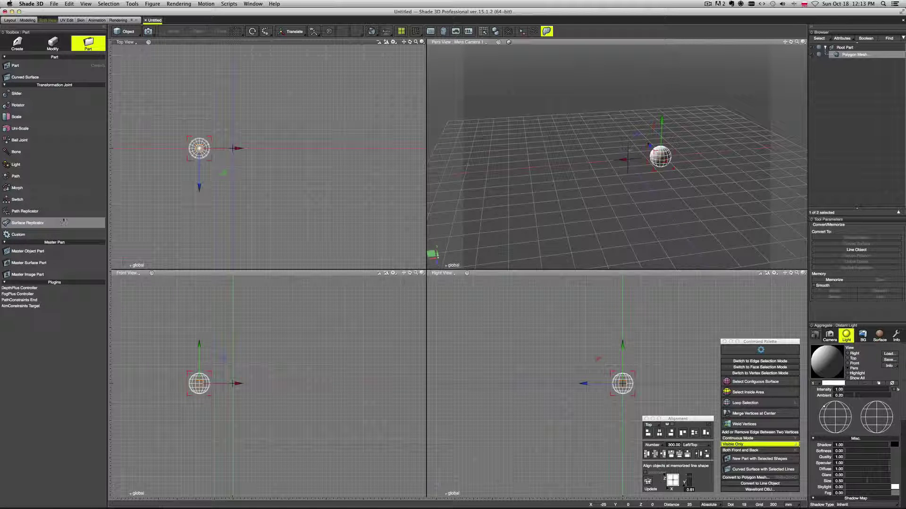
click(17, 42)
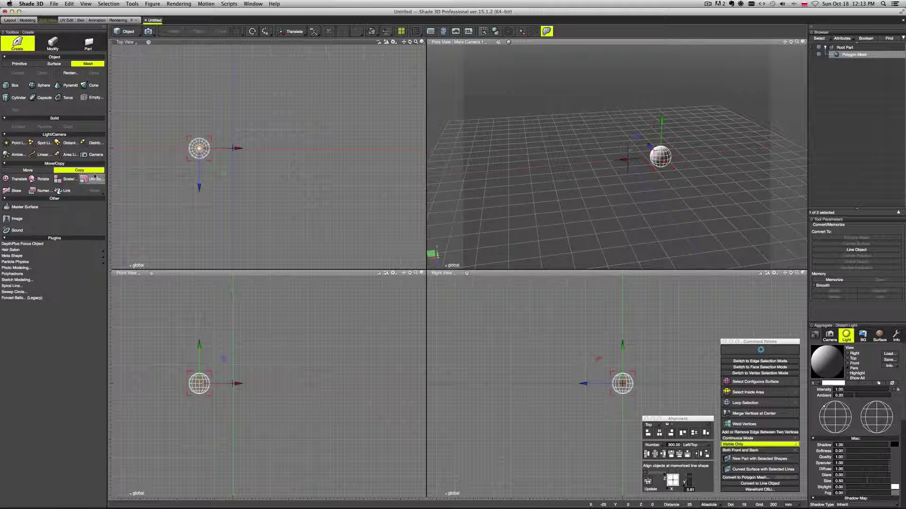
Copy the sphere by rotating it about 18.25 degrees around a pivot on the X axis, with a repeat count of 10
click(40, 180)
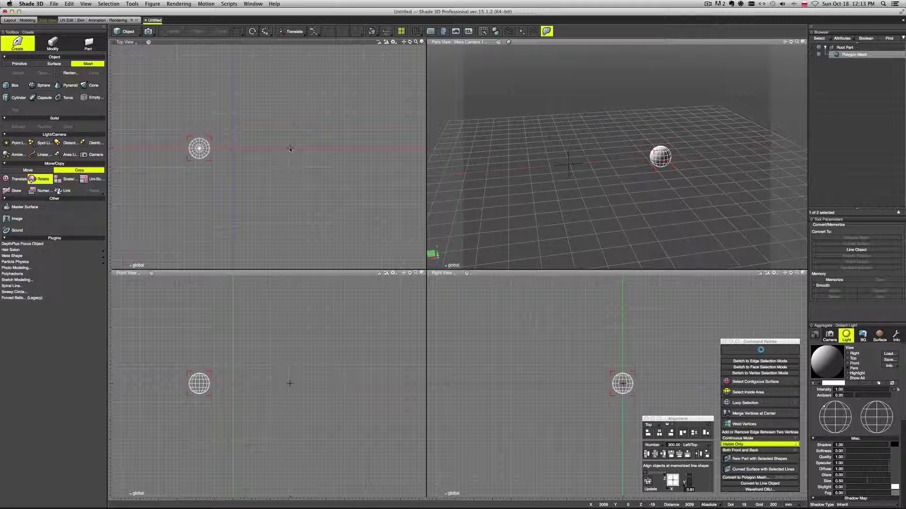
drag(290, 149, 224, 126)
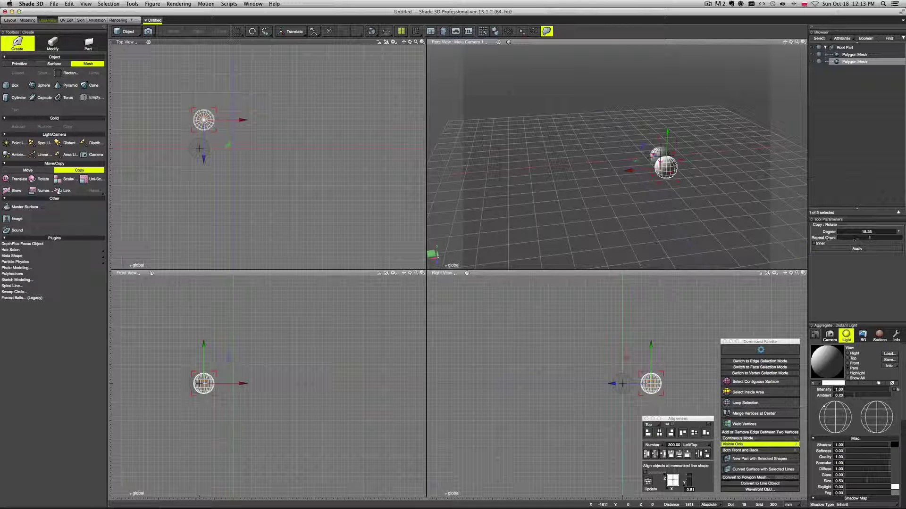
click(870, 239)
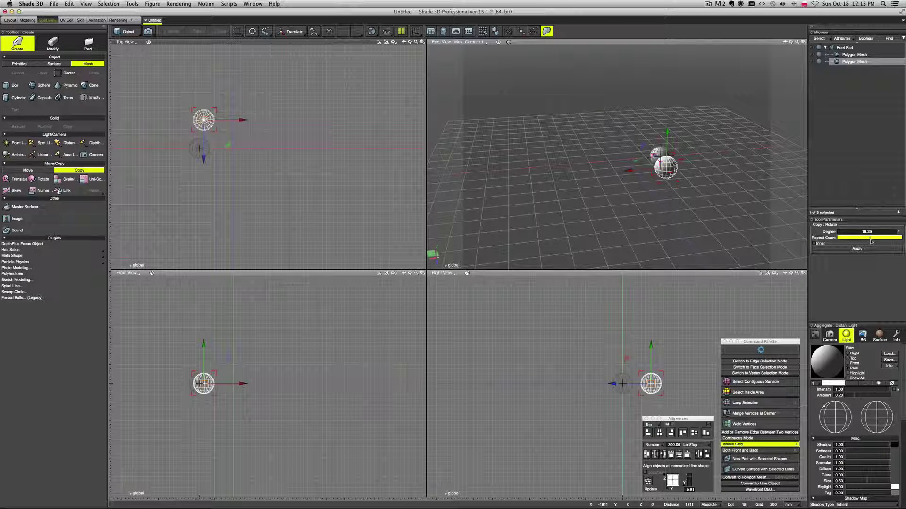
key(Return)
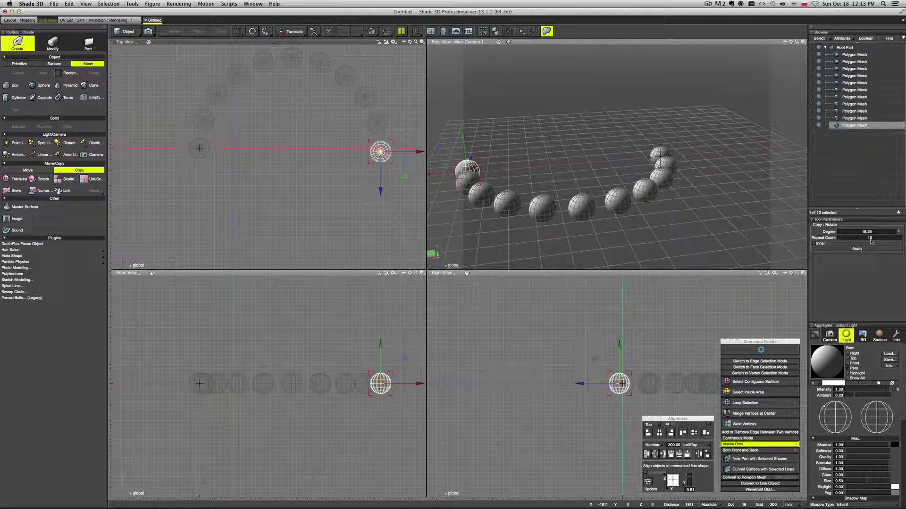
drag(678, 197, 670, 198)
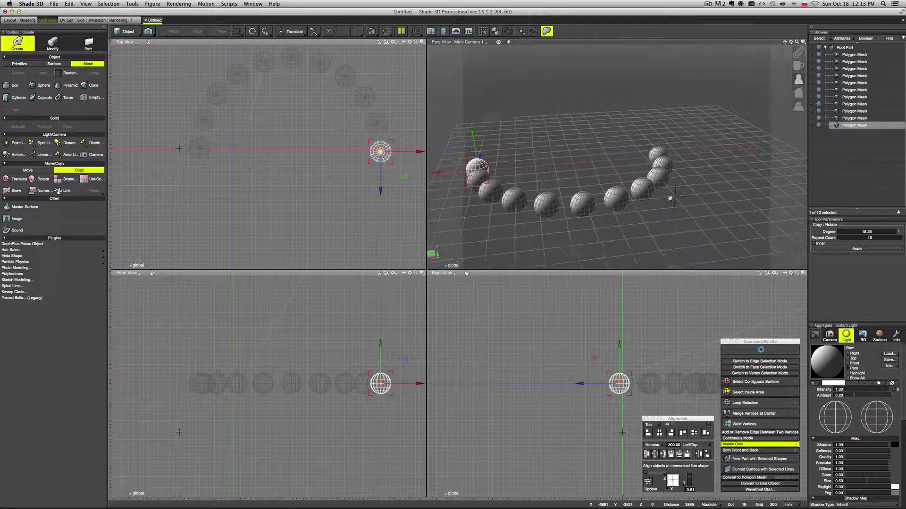
middle_drag(669, 198, 826, 204)
middle_drag(716, 213, 677, 202)
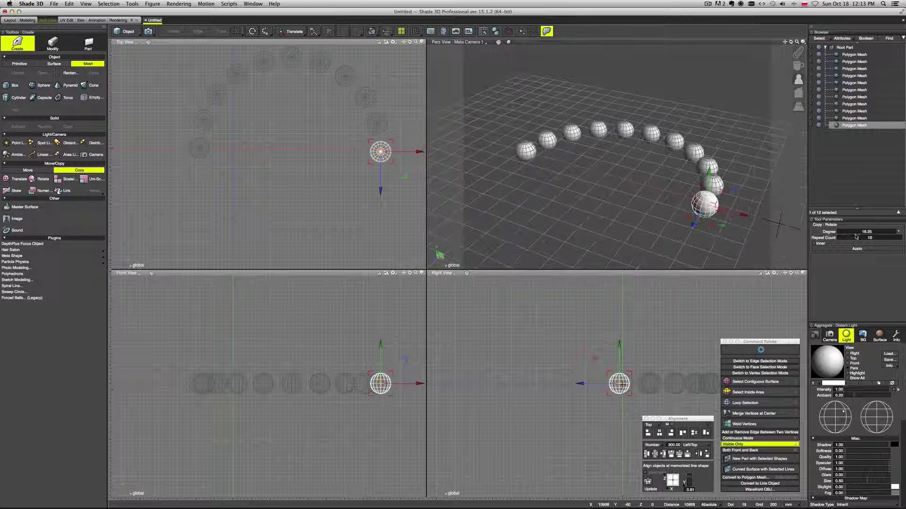
Set the repeat count of the rotated sphere copies to 17
click(856, 237)
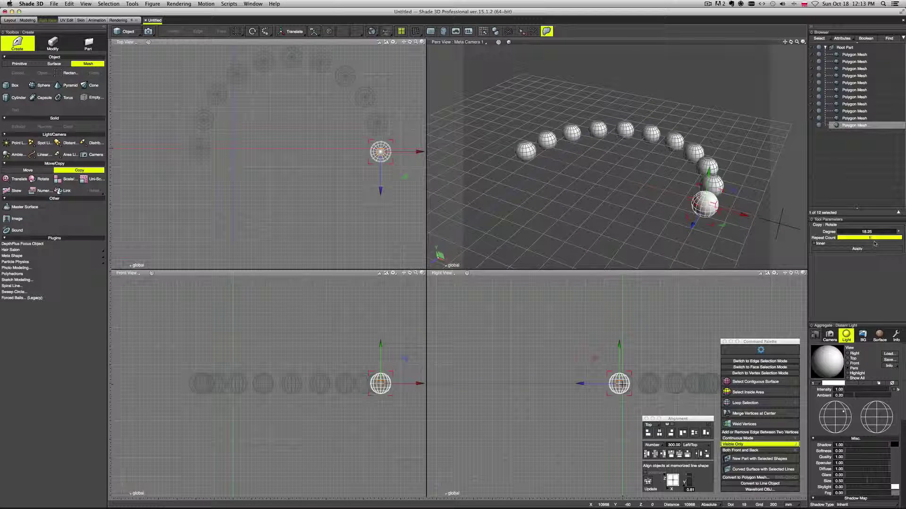
key(Return)
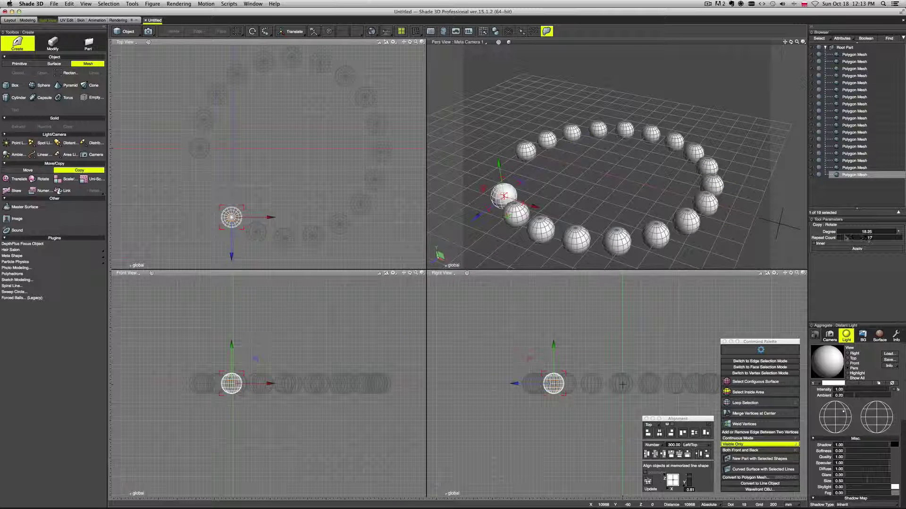
middle_drag(701, 219, 687, 174)
middle_drag(653, 206, 551, 211)
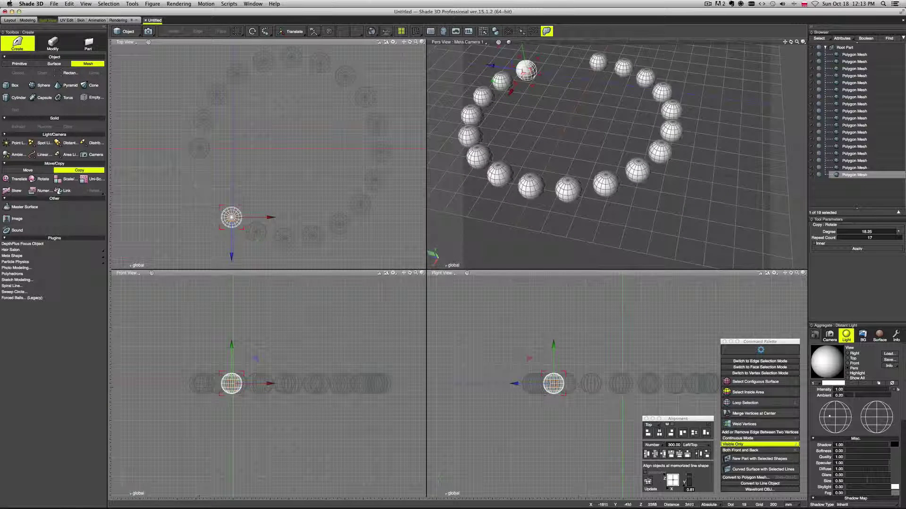
Raise the repeat count of the rotated sphere copies to 19
click(877, 240)
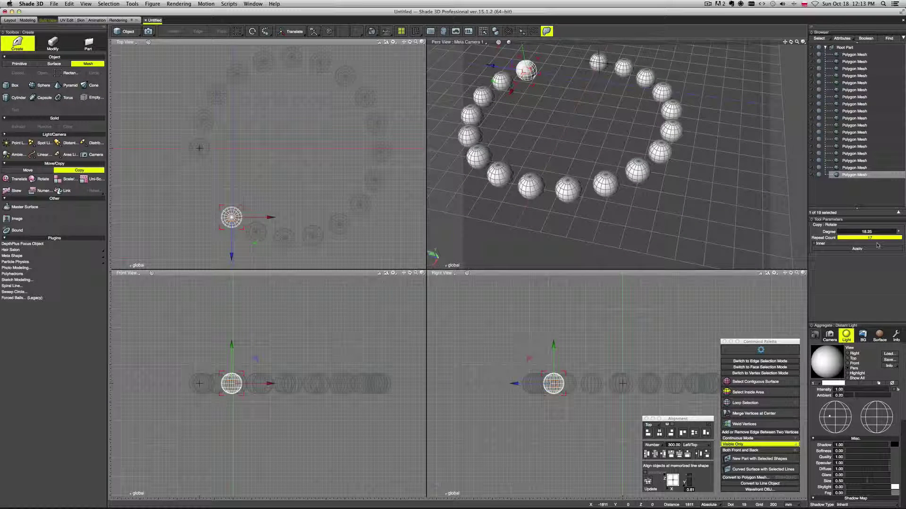
key(Return)
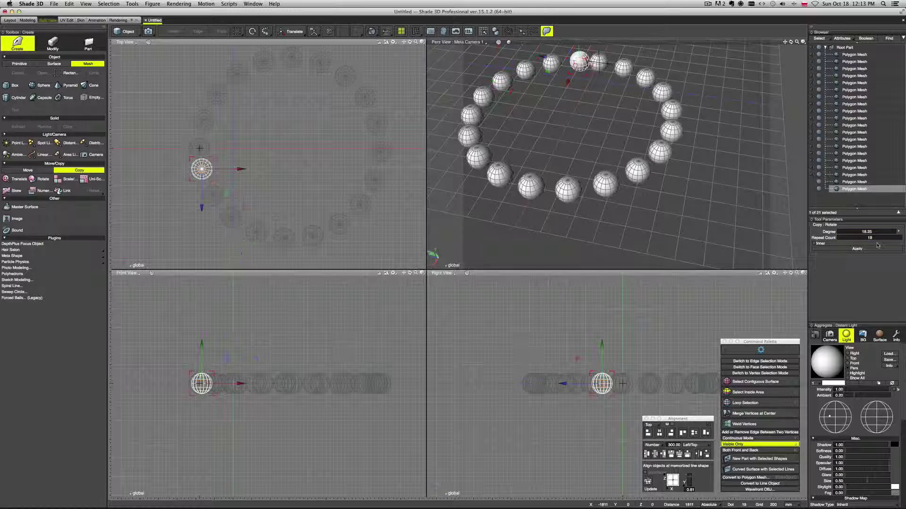
middle_drag(638, 134, 642, 152)
middle_drag(592, 96, 607, 89)
Reduce the repeat count of the rotated sphere copies to 18
click(872, 238)
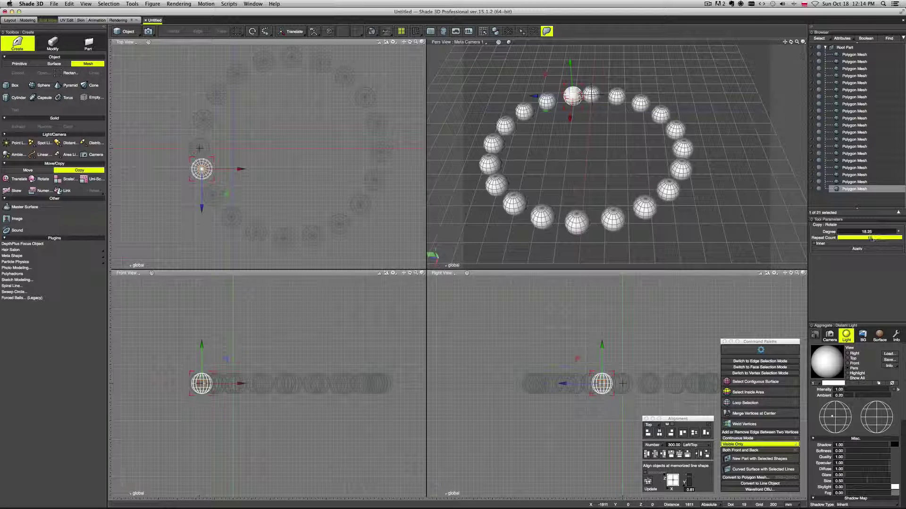
text(18)
key(Return)
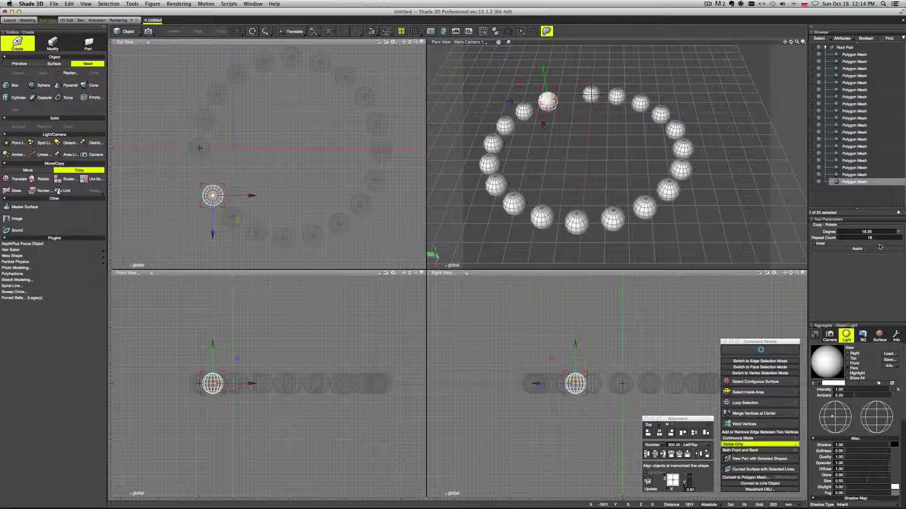
middle_drag(636, 155, 637, 153)
Enable the Inner option so the sphere copies are distributed within the rotation angle
click(814, 244)
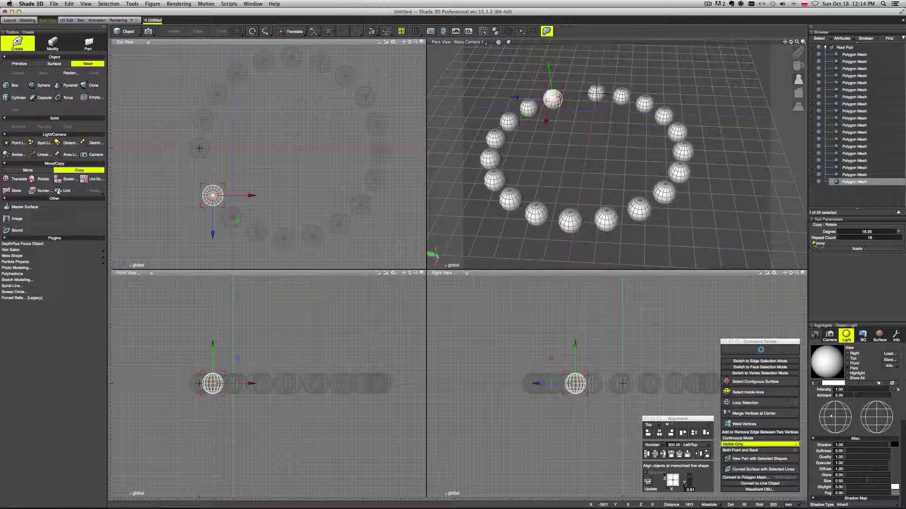
click(814, 244)
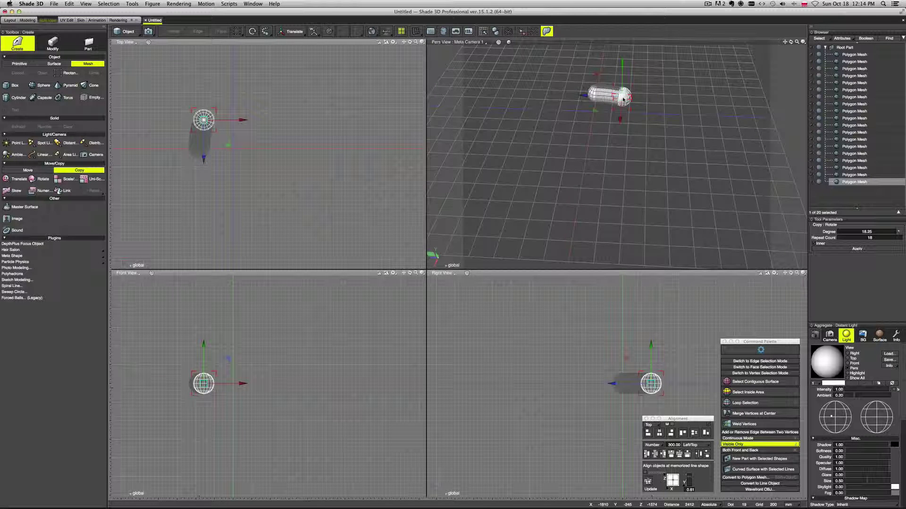
mouse_move(600, 120)
middle_down()
mouse_move(626, 120)
mouse_move(611, 119)
middle_up()
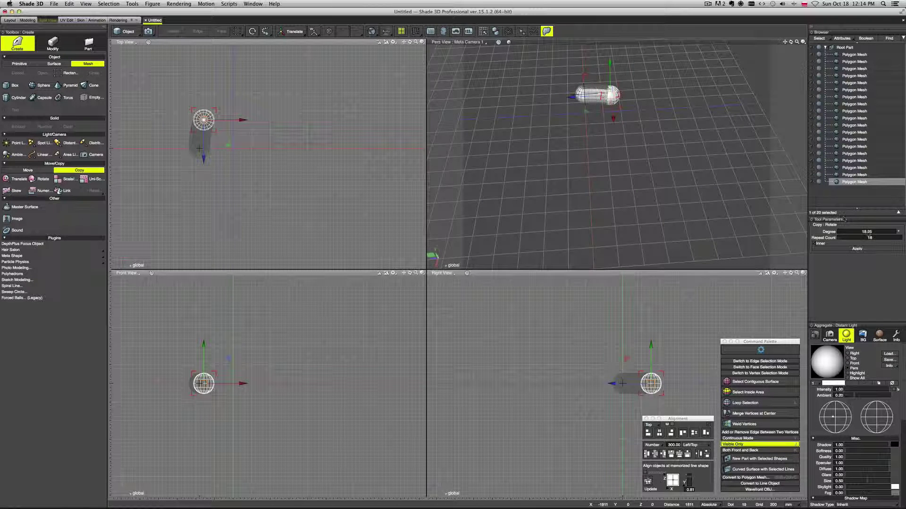
Set the rotation angle of the sphere copies to 360 degrees to form a full ring
click(867, 233)
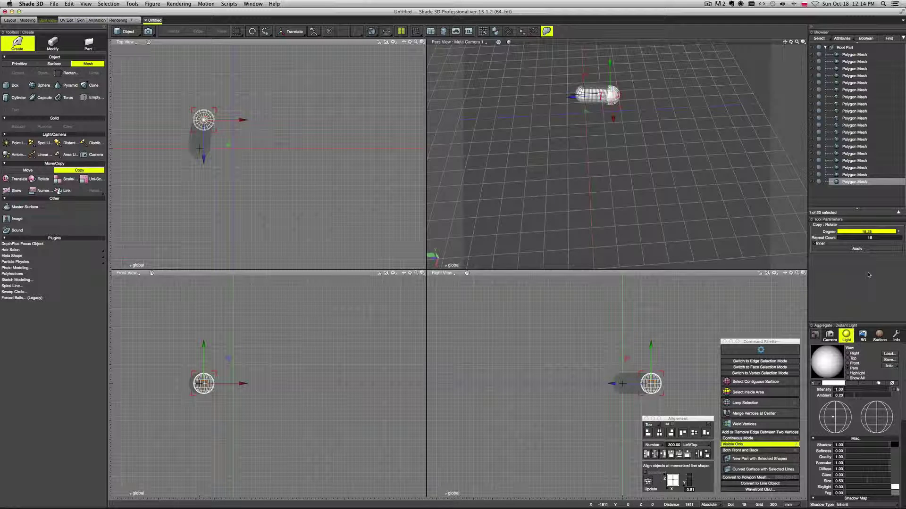
text(360)
key(Return)
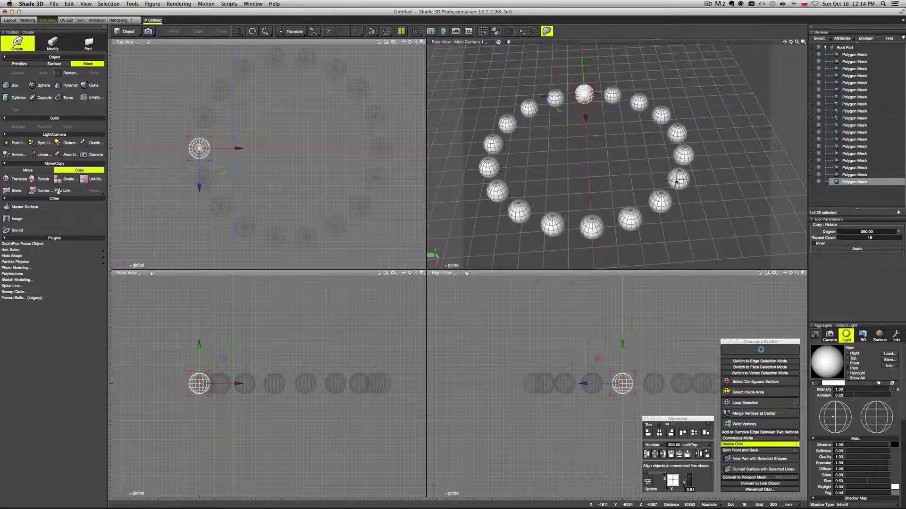
mouse_move(676, 181)
middle_down()
mouse_move(647, 173)
mouse_move(683, 173)
middle_up()
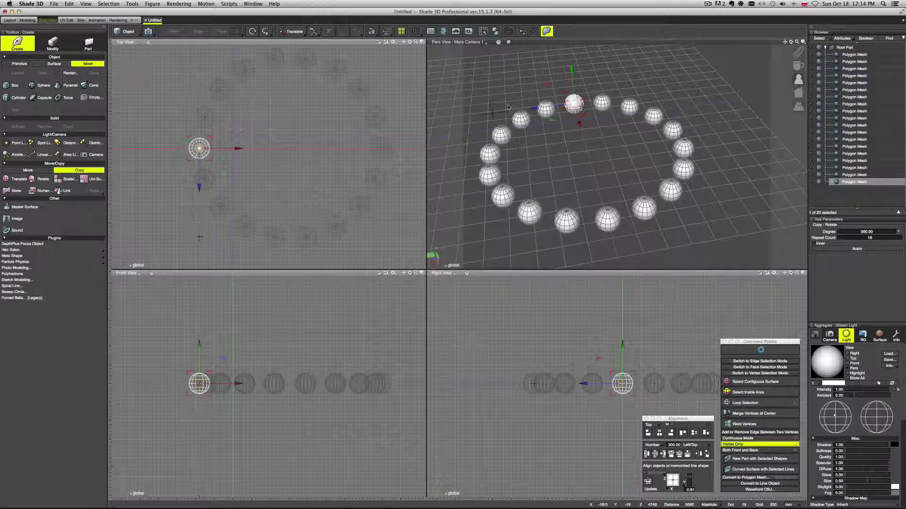
middle_drag(619, 136, 630, 141)
Compare the first and last spheres of the ring and delete the last copy, which overlaps the original
click(854, 55)
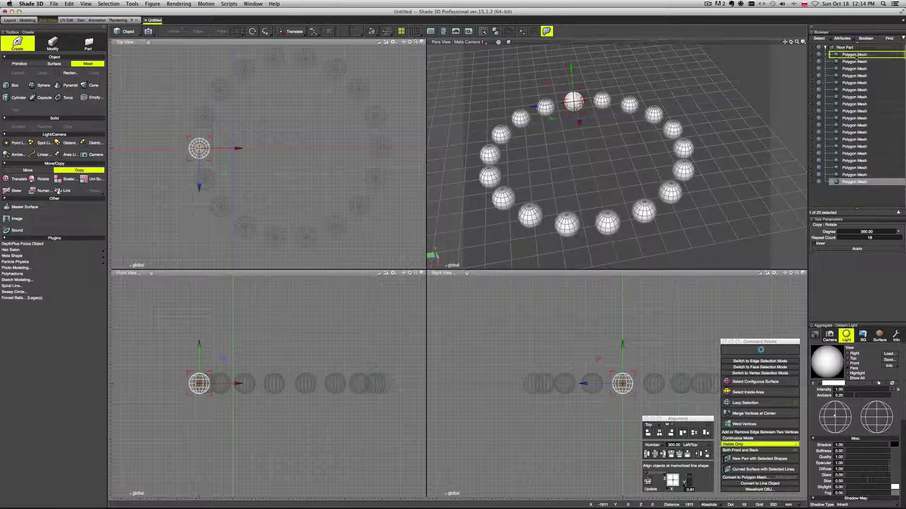
click(574, 102)
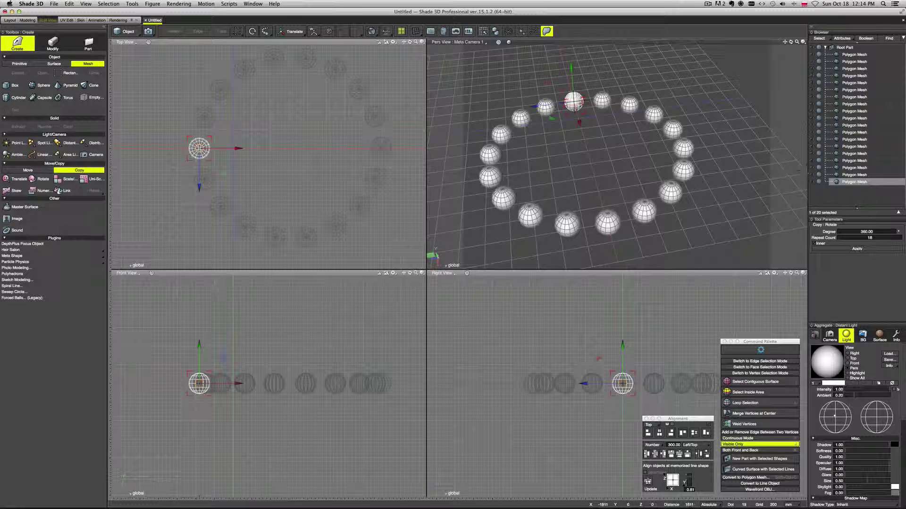
click(852, 175)
click(855, 182)
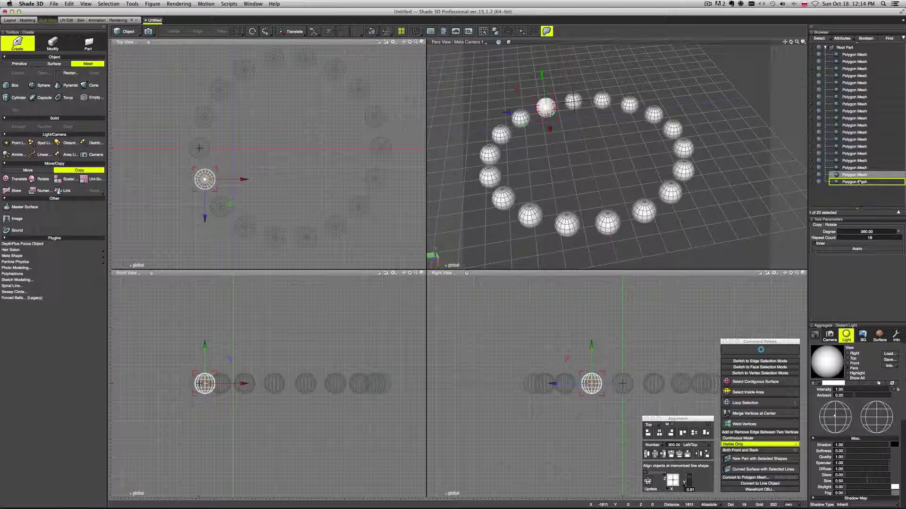
click(860, 176)
click(861, 182)
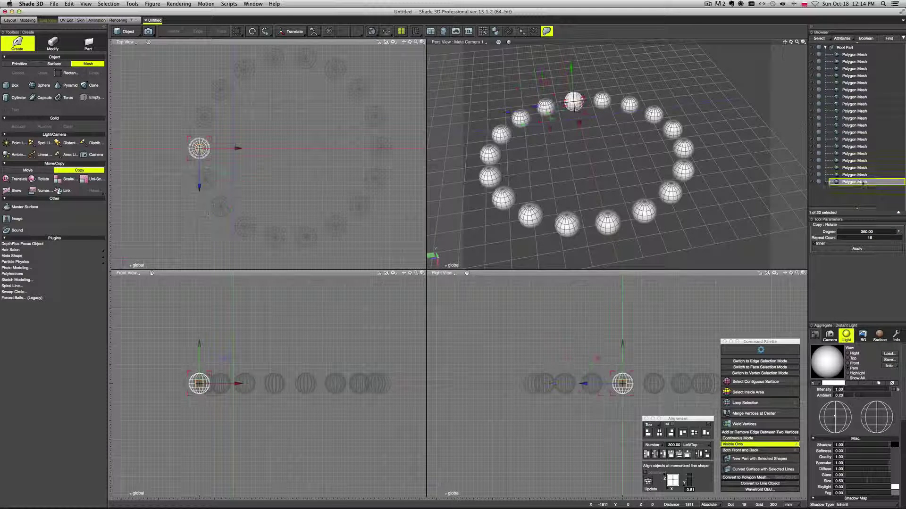
click(858, 69)
click(861, 69)
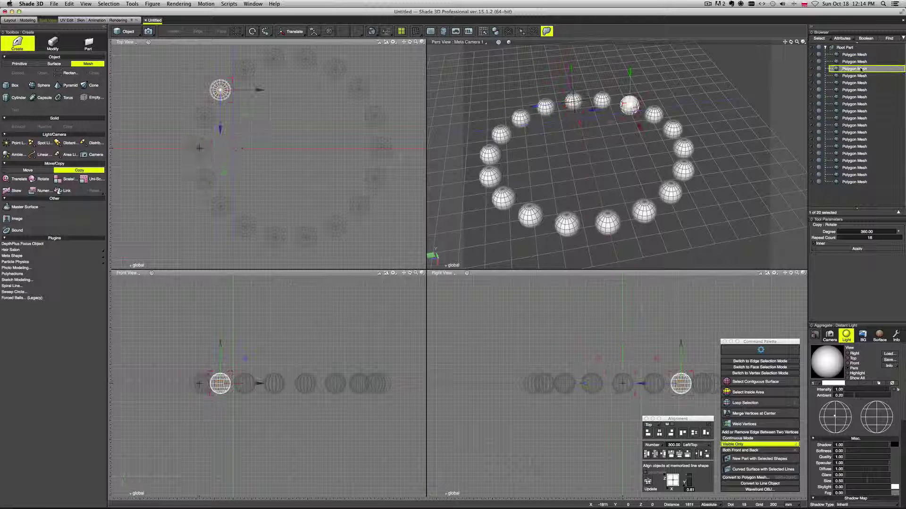
click(867, 182)
key(Delete)
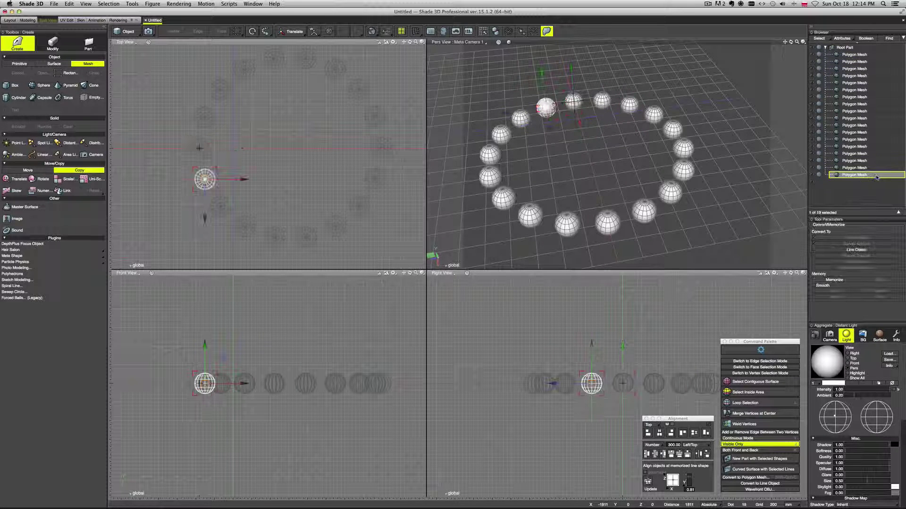
Check the first and last remaining spheres of the ring and view it from a lower angle
click(863, 55)
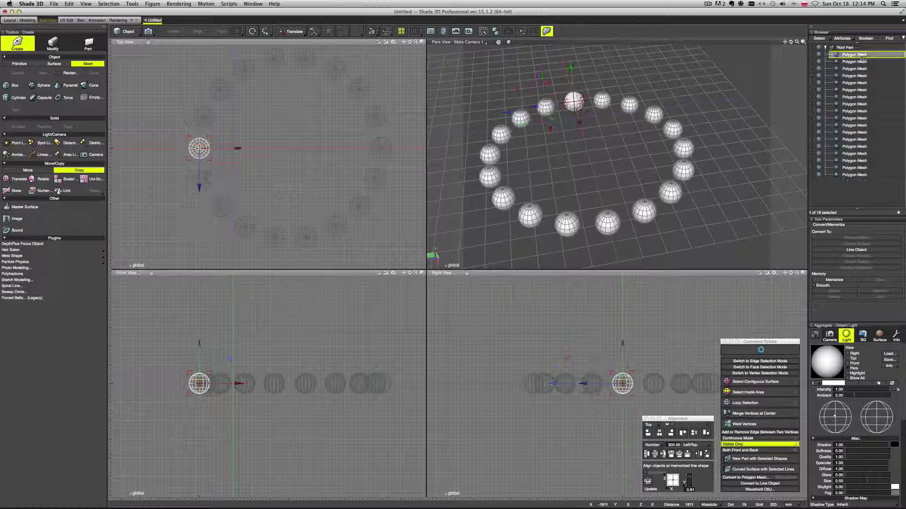
click(869, 175)
mouse_move(675, 173)
middle_down()
mouse_move(658, 166)
mouse_move(674, 163)
middle_up()
scroll(309, 145, down, 2)
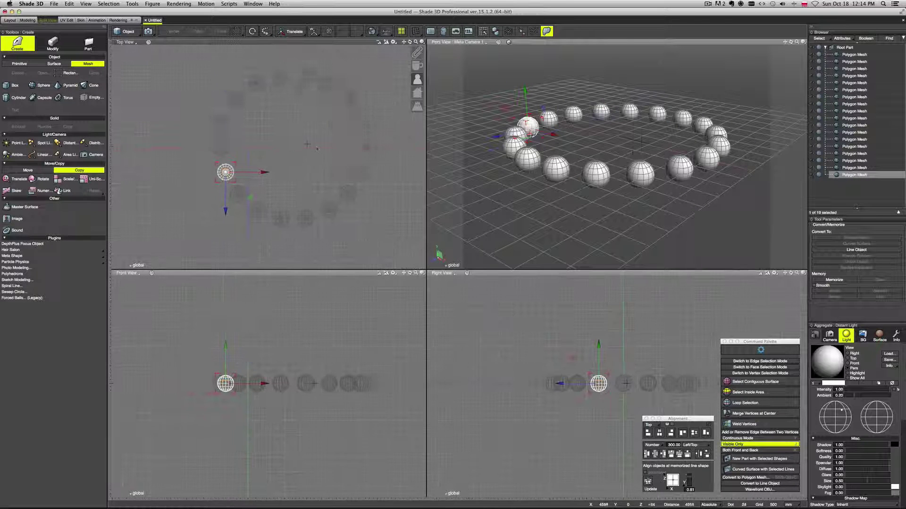
middle_drag(310, 143, 288, 142)
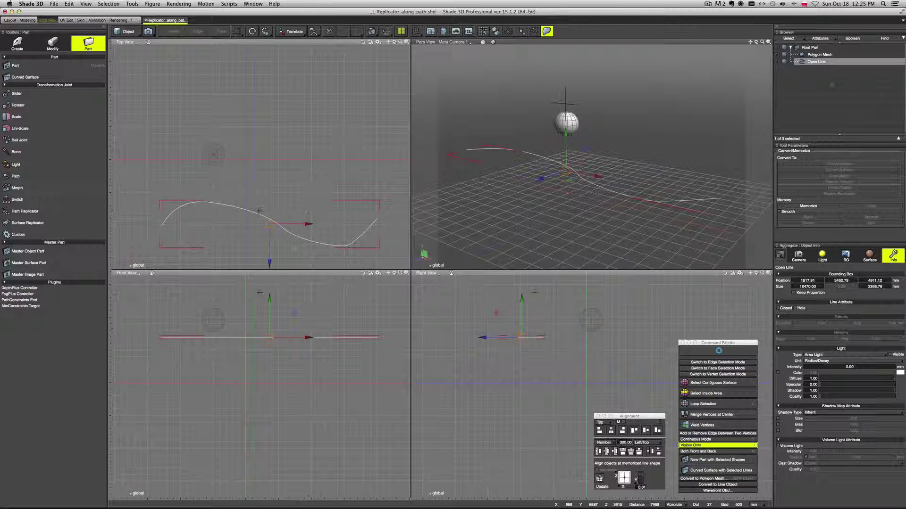
Examine the sphere and the curved open line in the Replicator_along_path.shd scene, selecting each in turn
click(820, 55)
middle_drag(684, 137, 659, 158)
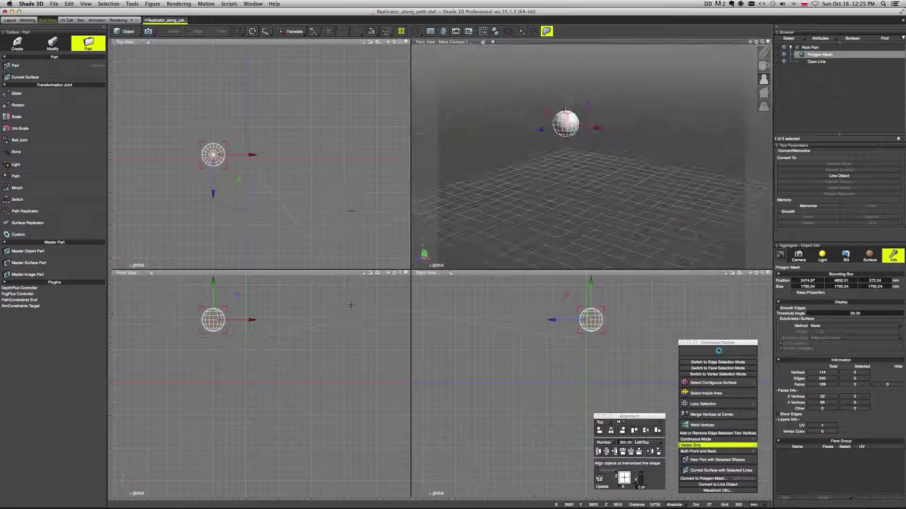
click(817, 62)
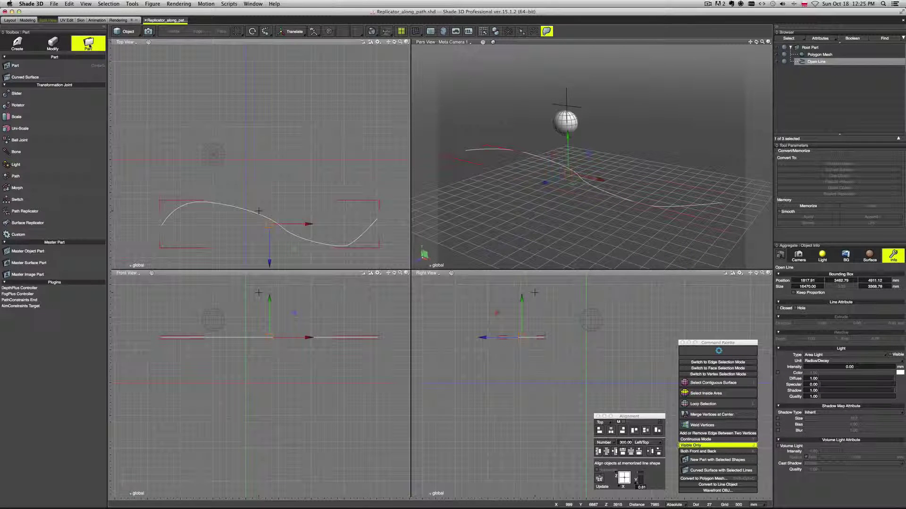
Add a Path Replicator that uses the curved open line as its path and nest the sphere's polygon mesh inside it
click(51, 213)
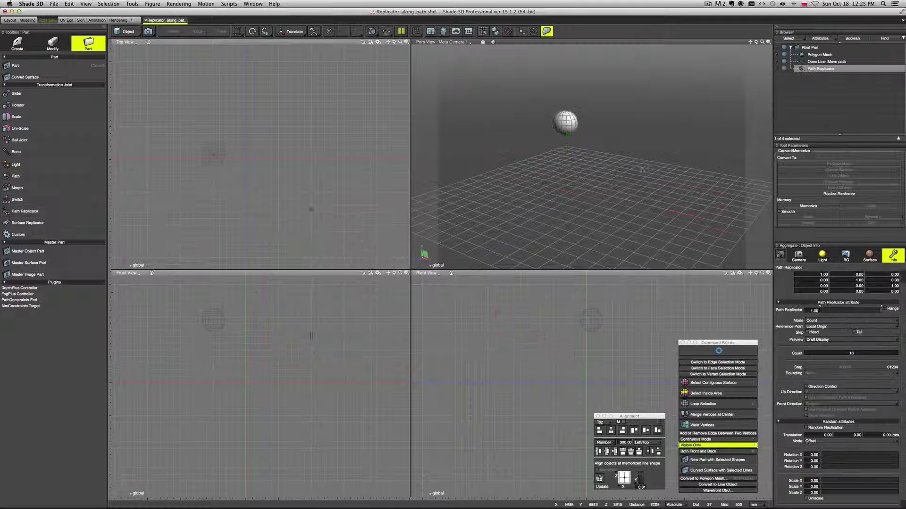
click(820, 62)
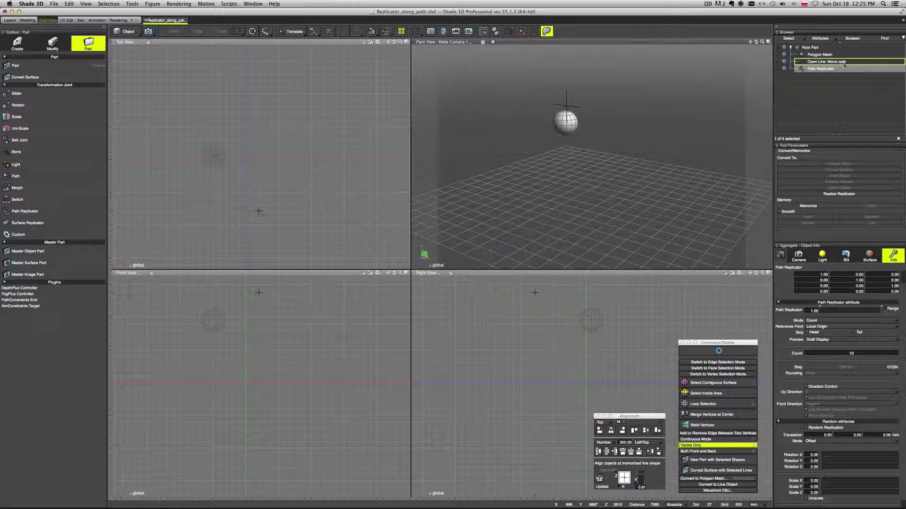
click(819, 55)
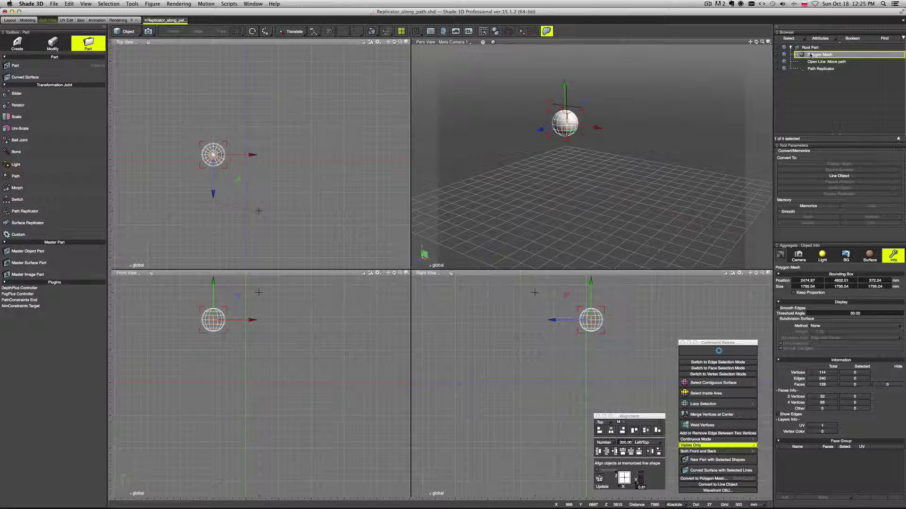
click(820, 69)
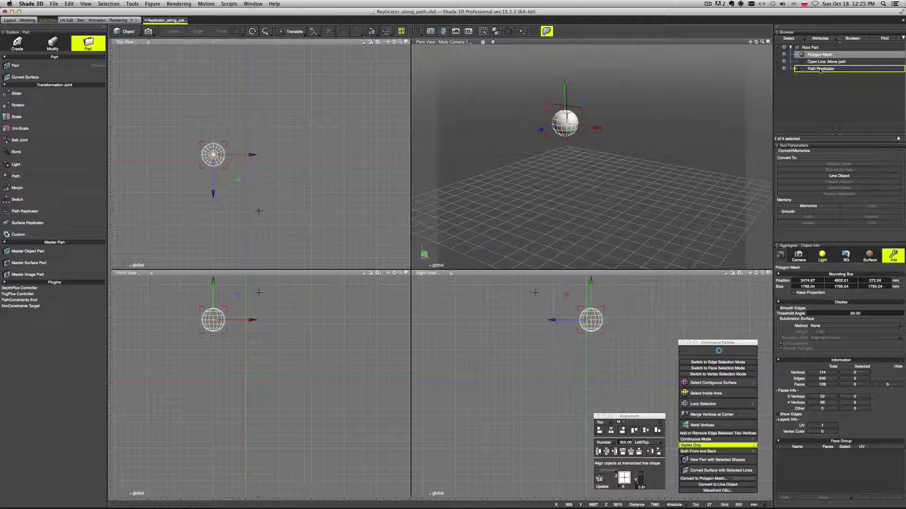
drag(820, 71, 820, 70)
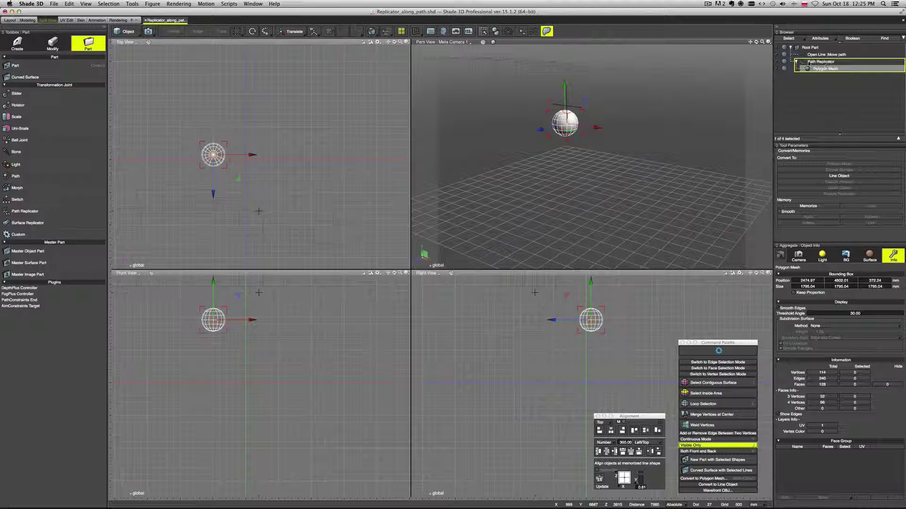
Select the Path Replicator and set its preview to Display so the copies show as full spheres
scroll(615, 126, down, 3)
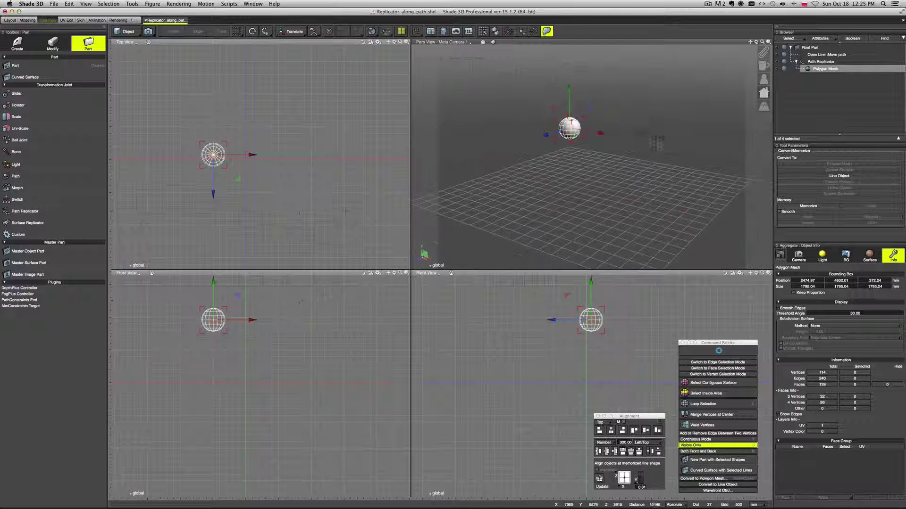
middle_drag(655, 142, 632, 142)
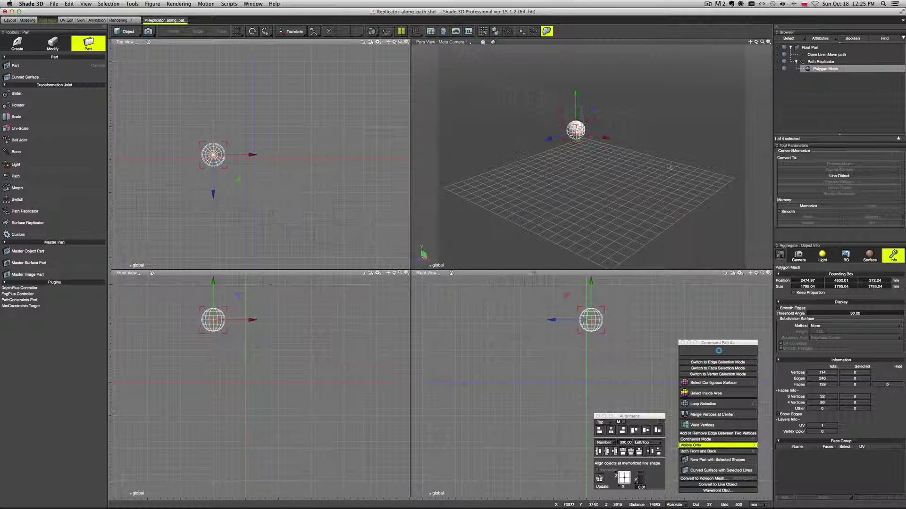
middle_drag(669, 167, 632, 196)
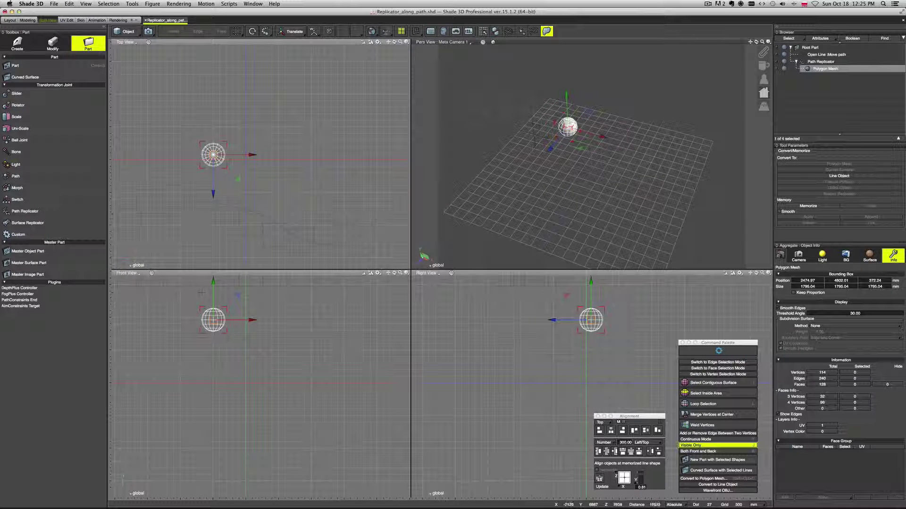
middle_drag(347, 224, 355, 194)
mouse_move(587, 176)
middle_down()
mouse_move(586, 149)
mouse_move(585, 168)
middle_up()
click(811, 62)
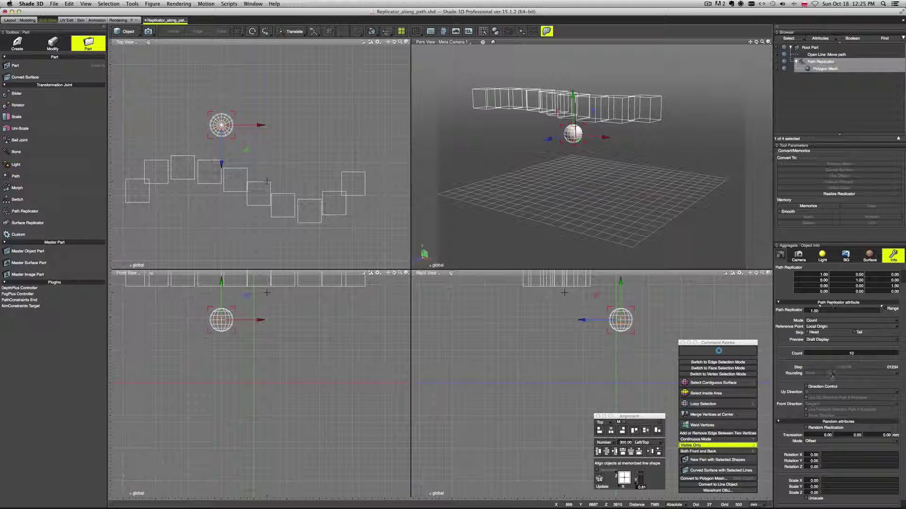
click(837, 343)
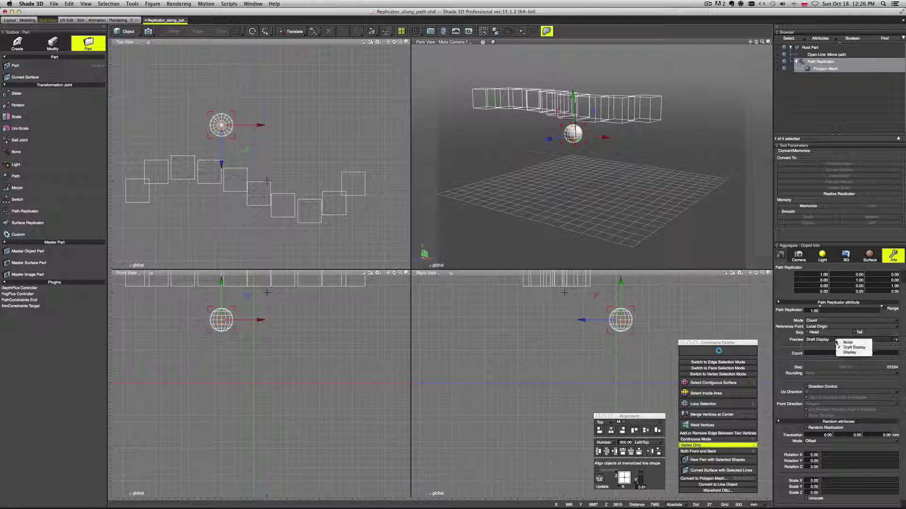
click(858, 353)
mouse_move(651, 186)
middle_down()
mouse_move(629, 204)
mouse_move(603, 201)
mouse_move(645, 191)
middle_up()
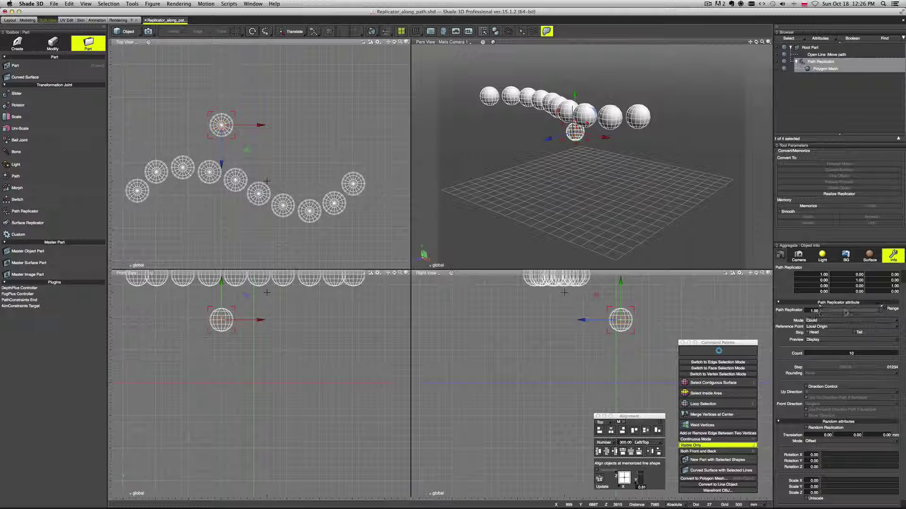
Keep the Path Replicator in Count mode and set the number of copies to 20
mouse_move(880, 312)
mouse_down()
mouse_move(812, 313)
mouse_move(888, 320)
mouse_up()
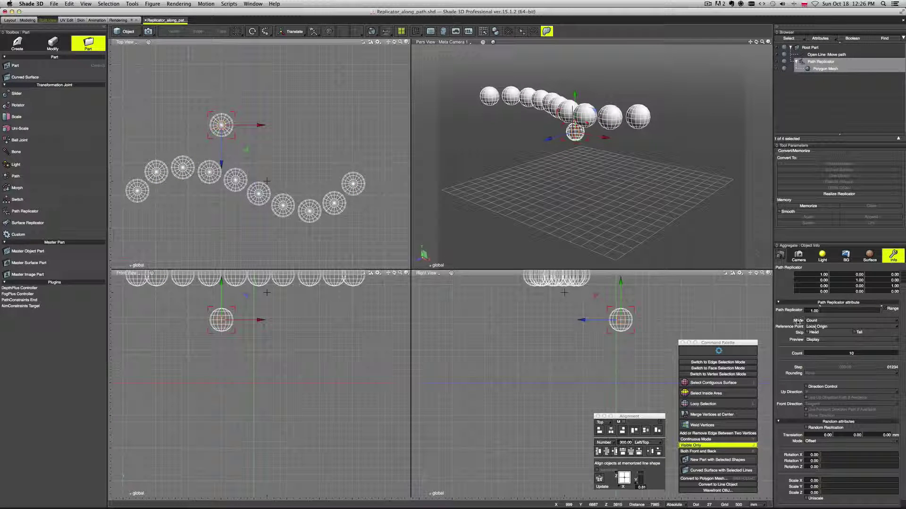
click(823, 320)
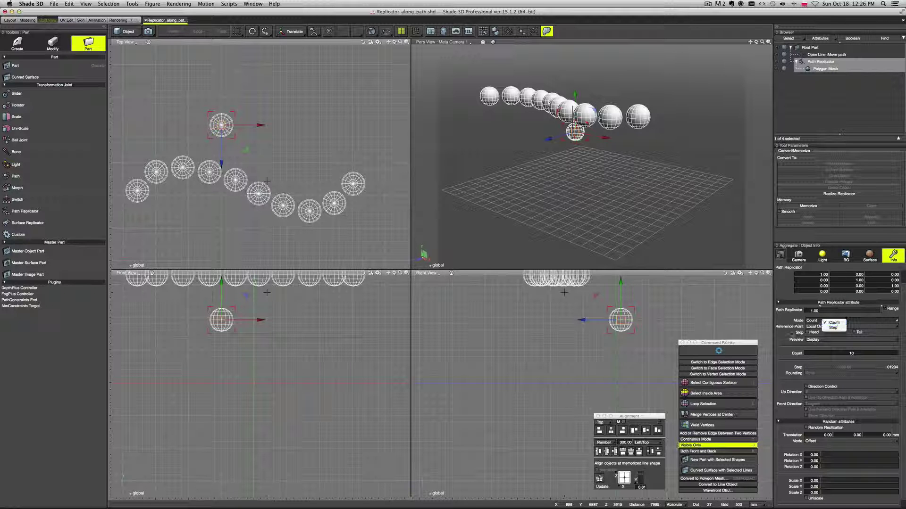
click(787, 356)
click(854, 356)
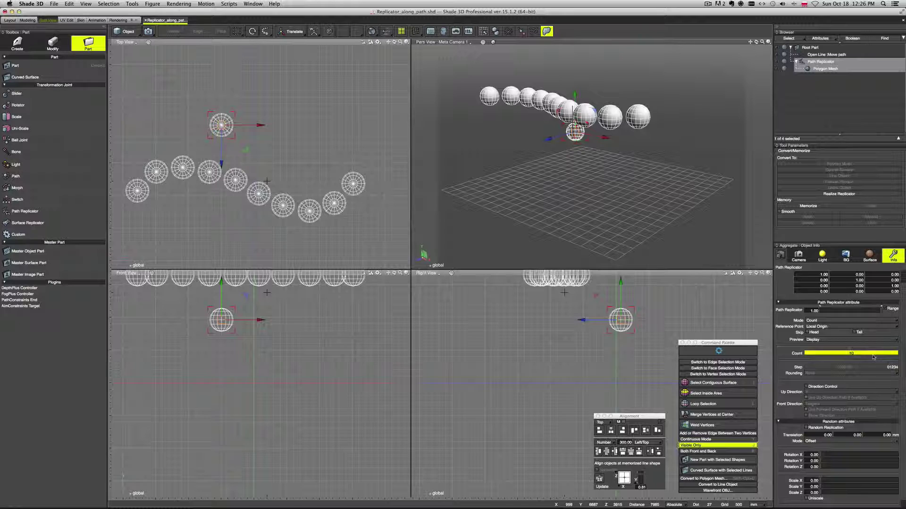
text(20)
key(Return)
mouse_move(583, 162)
middle_down()
mouse_move(617, 169)
mouse_move(590, 164)
middle_up()
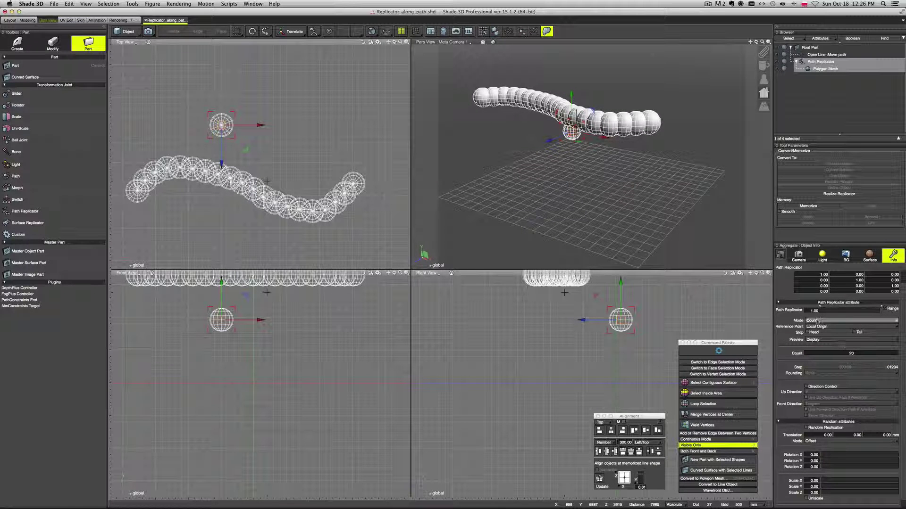
Try Step mode on the Path Replicator with the step set to 30, and return it to Count mode
click(819, 321)
click(830, 327)
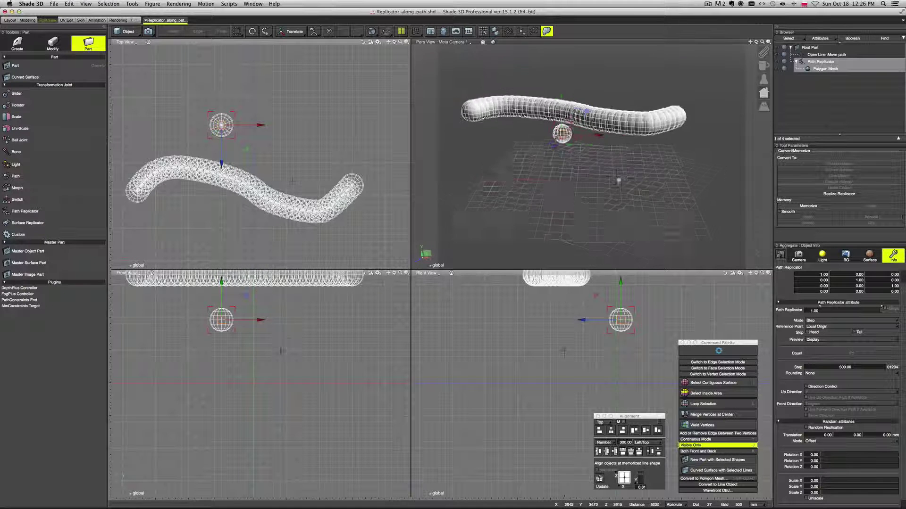
click(848, 368)
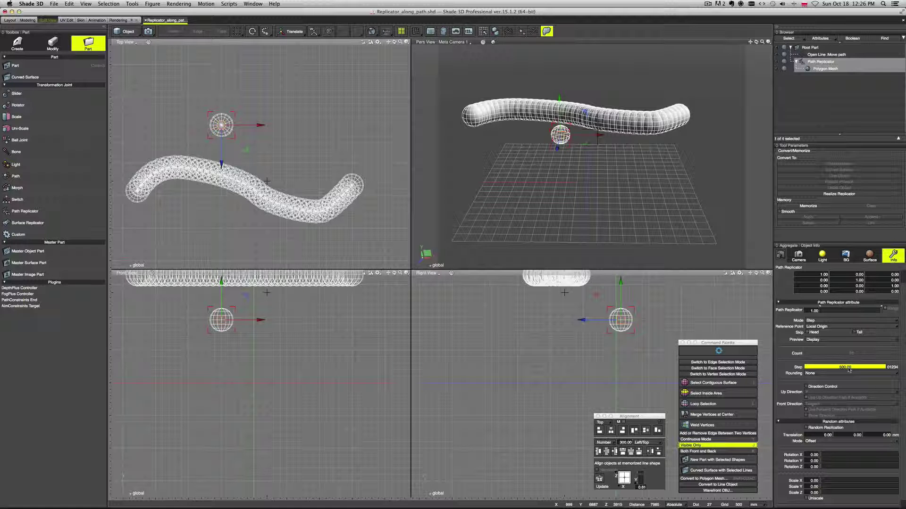
key(Return)
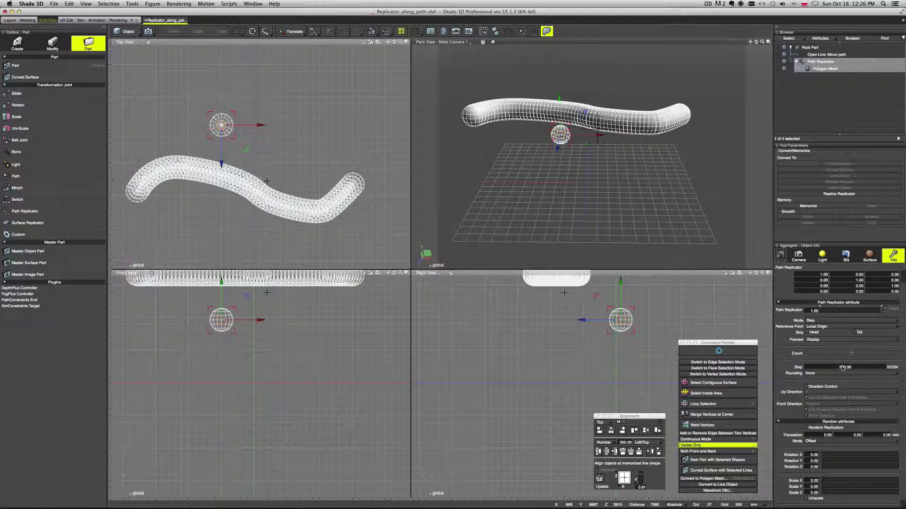
click(843, 368)
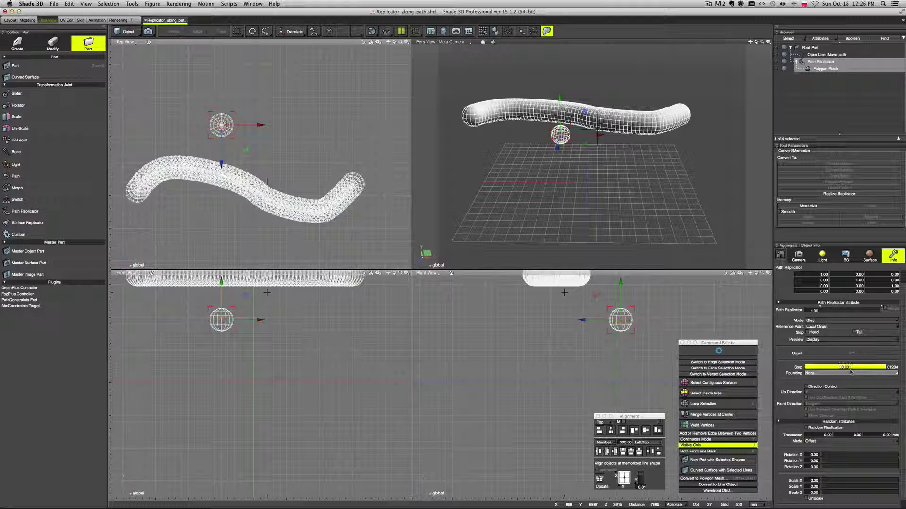
key(Return)
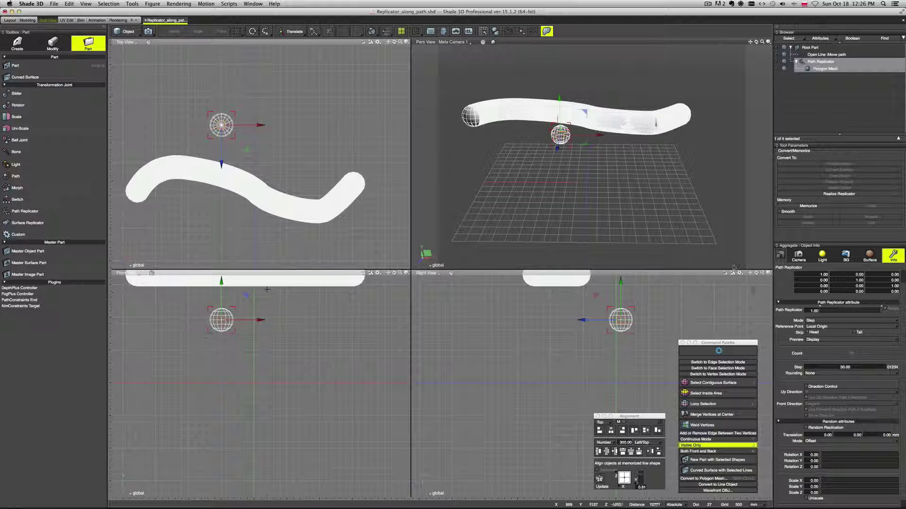
mouse_move(684, 207)
middle_down()
mouse_move(627, 217)
mouse_move(645, 208)
mouse_move(681, 221)
middle_up()
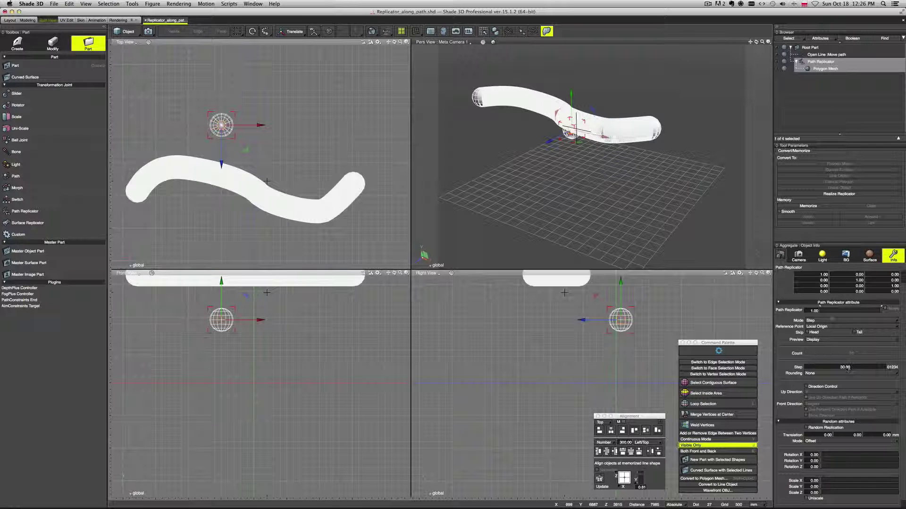
click(833, 321)
key(Return)
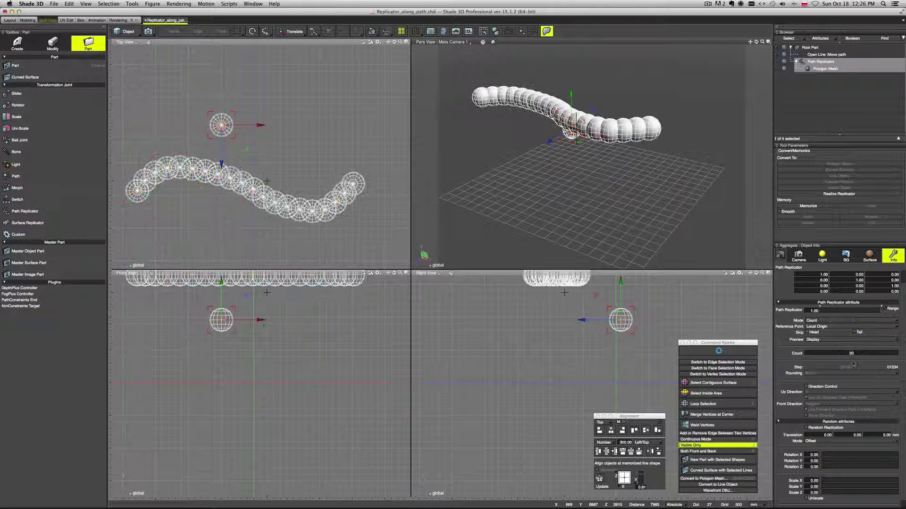
Turn on Direction Control for the Path Replicator
scroll(825, 375, down, 1)
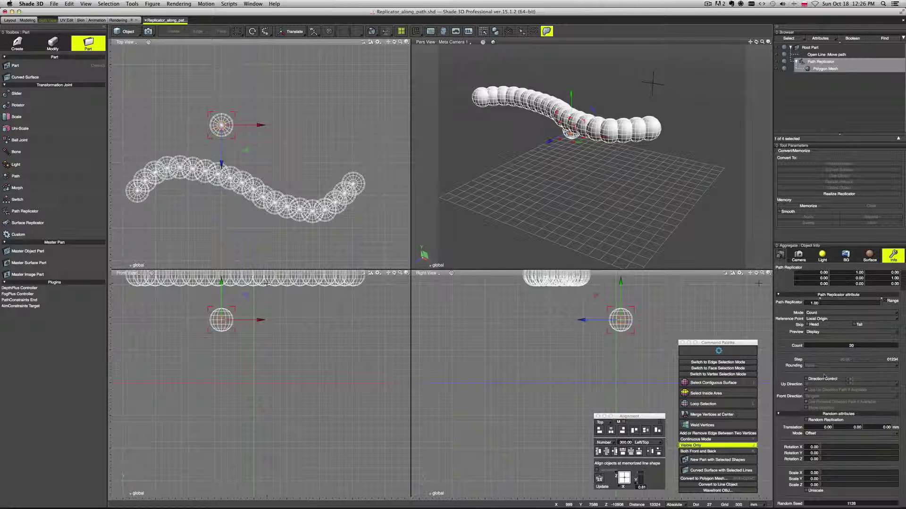
click(807, 380)
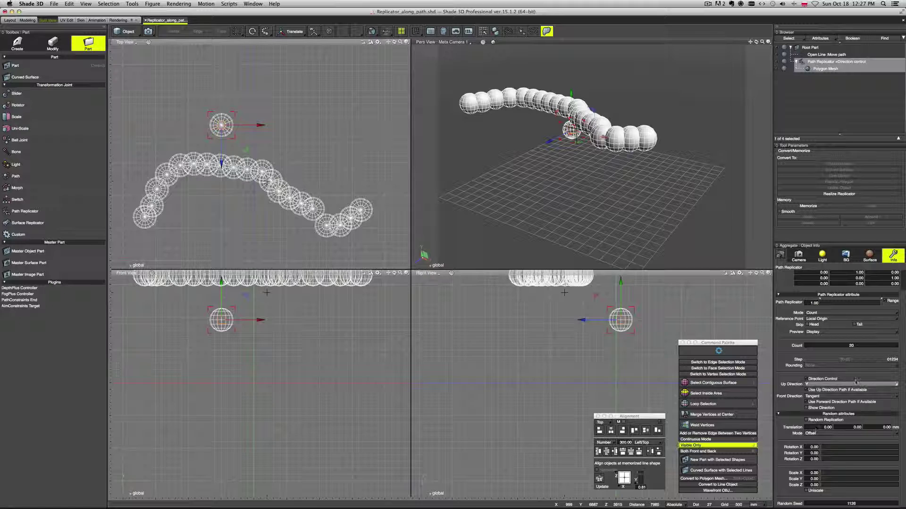
scroll(854, 380, up, 1)
Render the chain of replicated spheres from two different viewing angles
middle_drag(705, 226, 640, 181)
key(super+r)
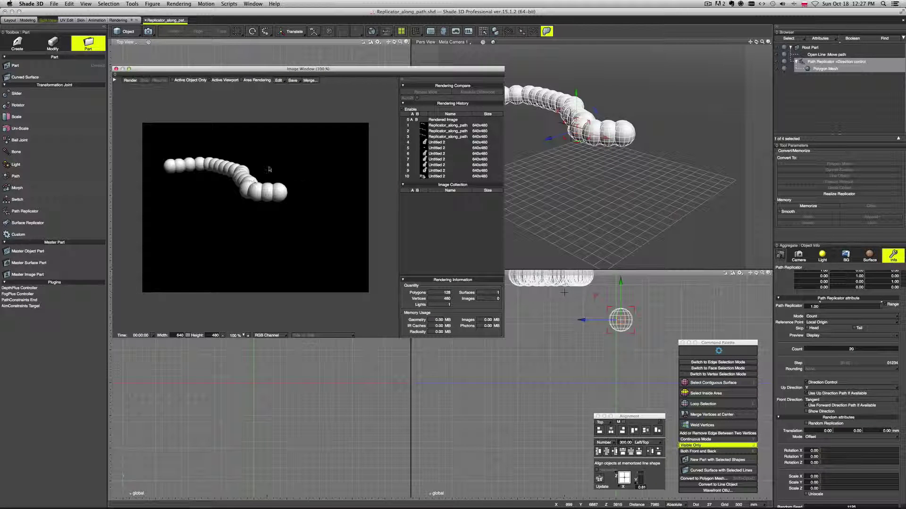
click(116, 69)
middle_drag(573, 129, 583, 195)
scroll(611, 160, up, 5)
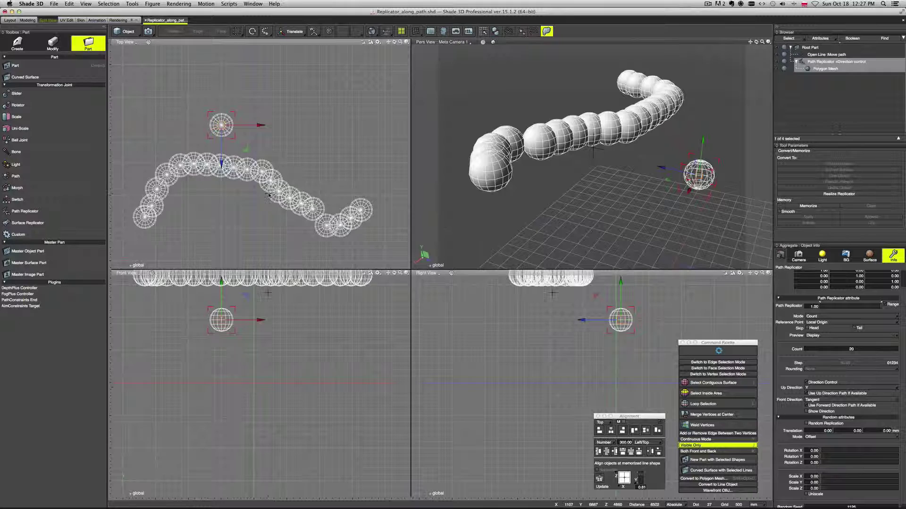
key(super+r)
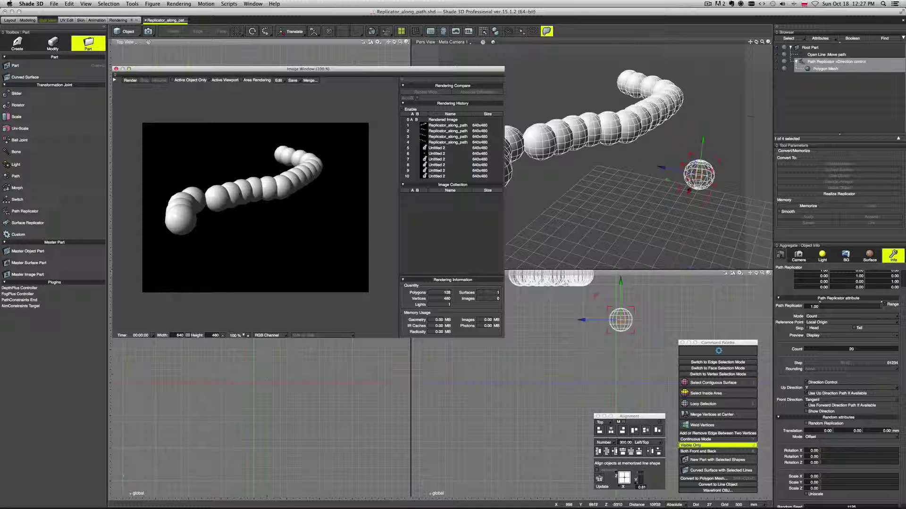
In the sphere and capsule scene, add a Surface Replicator and nest the capsule inside it, making the sphere the target surface
click(829, 70)
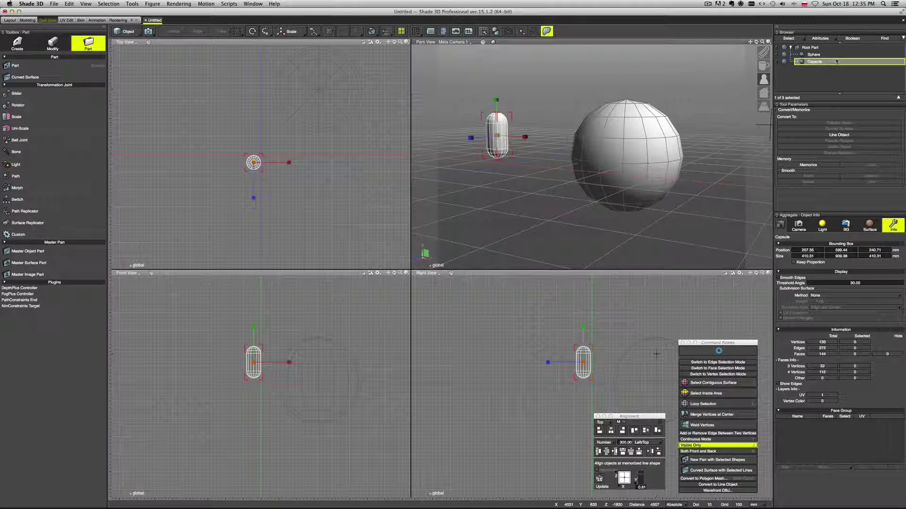
click(827, 56)
drag(834, 64, 831, 62)
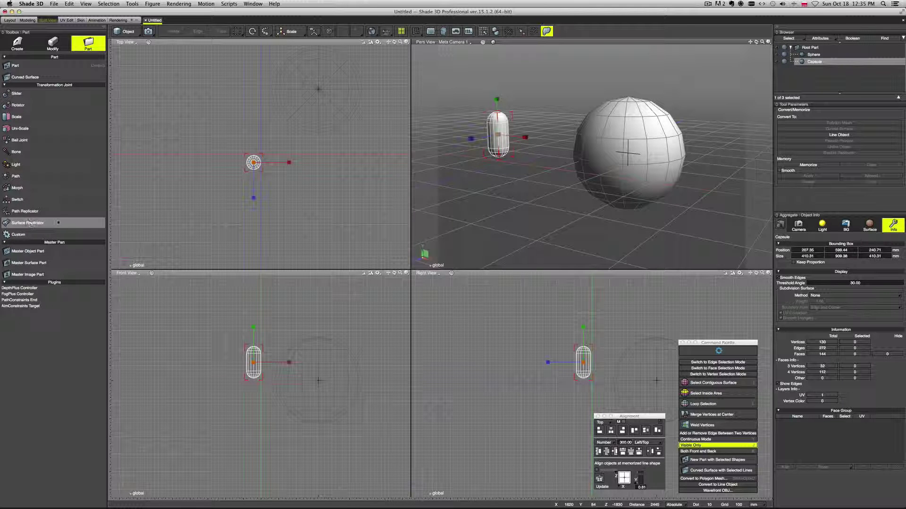
click(65, 224)
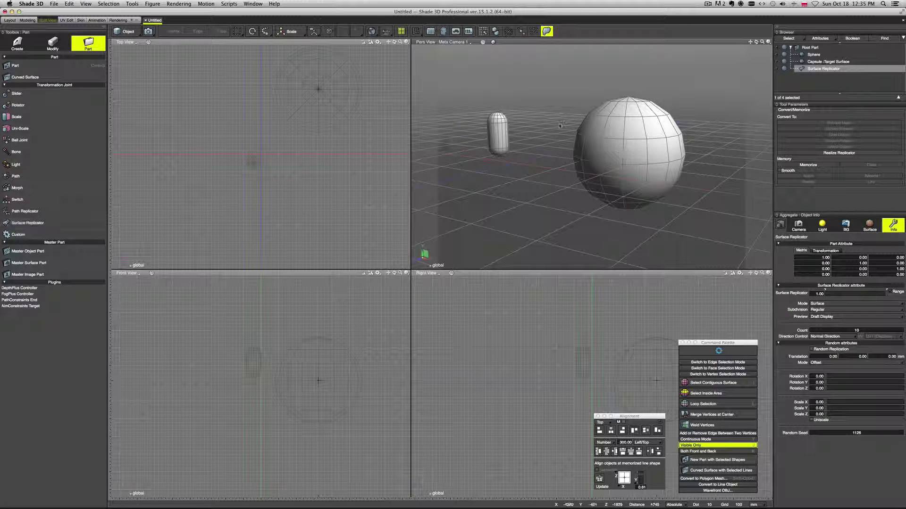
click(807, 62)
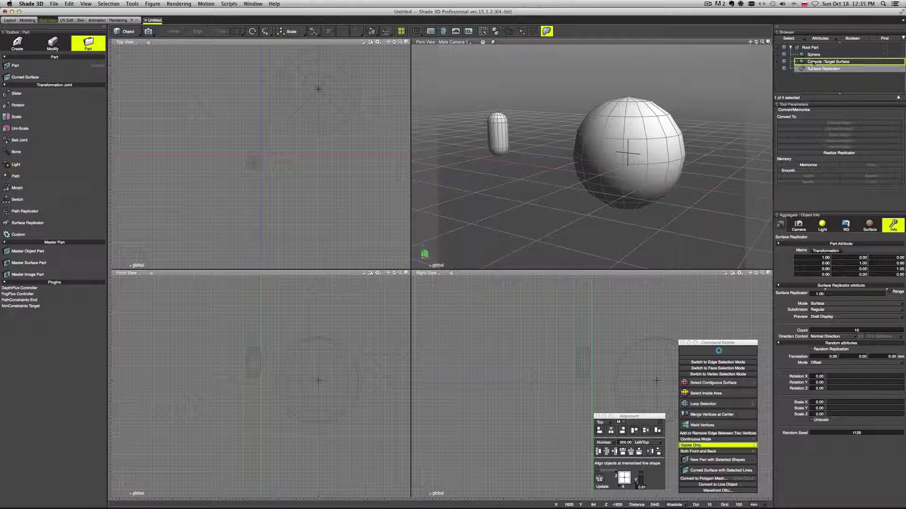
drag(800, 62, 819, 71)
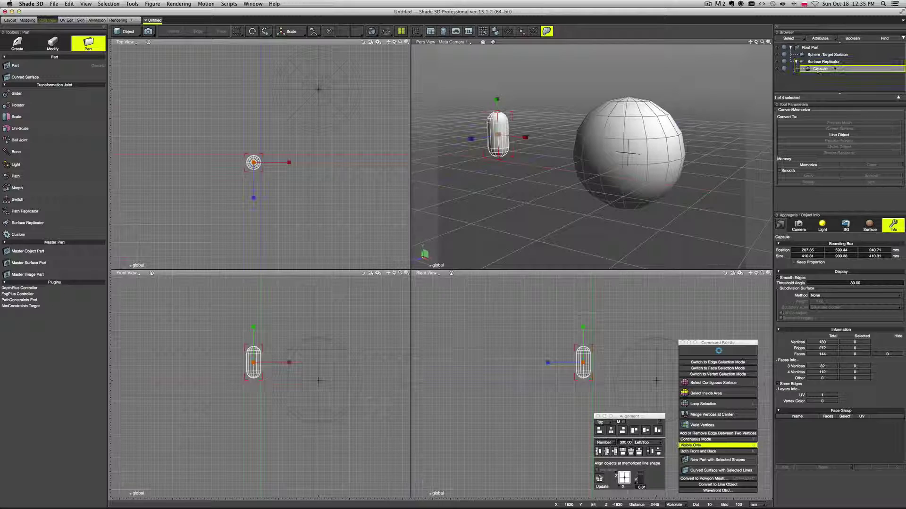
Select the Surface Replicator and set its preview to Display so the capsule copies show as full geometry
click(821, 63)
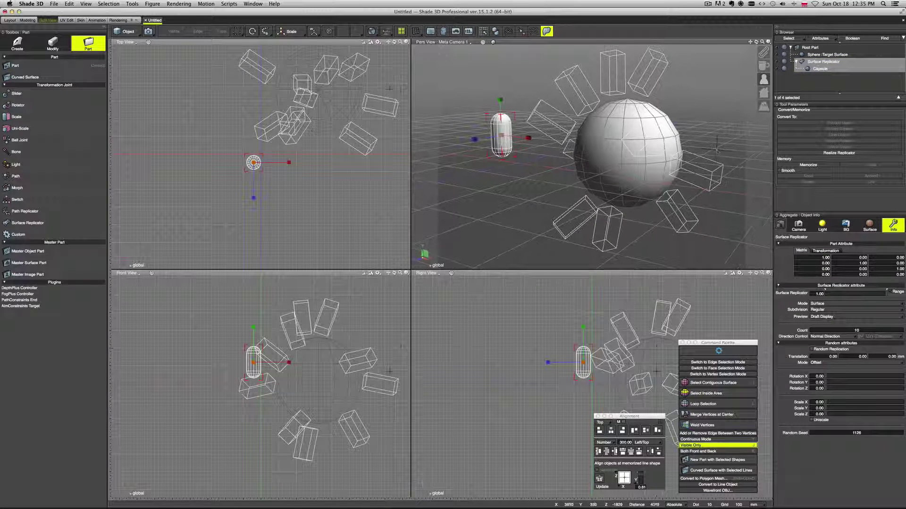
middle_drag(704, 141, 662, 139)
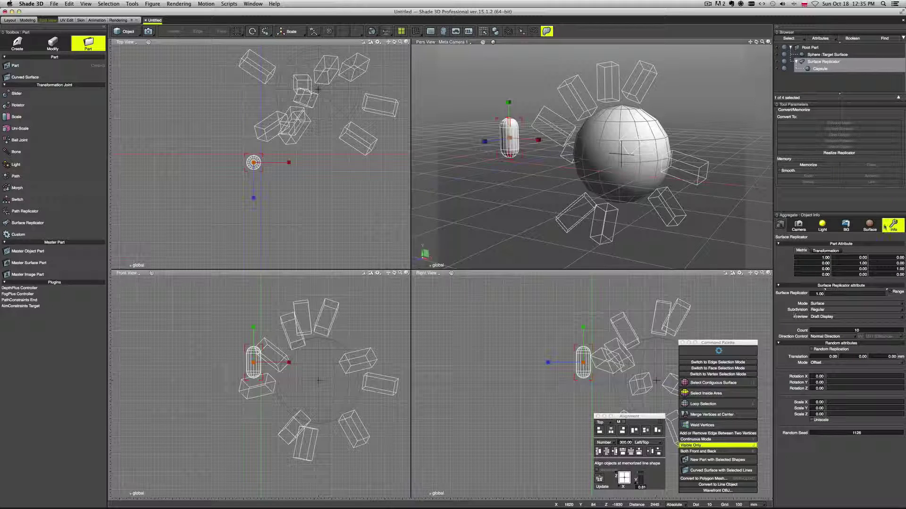
click(840, 317)
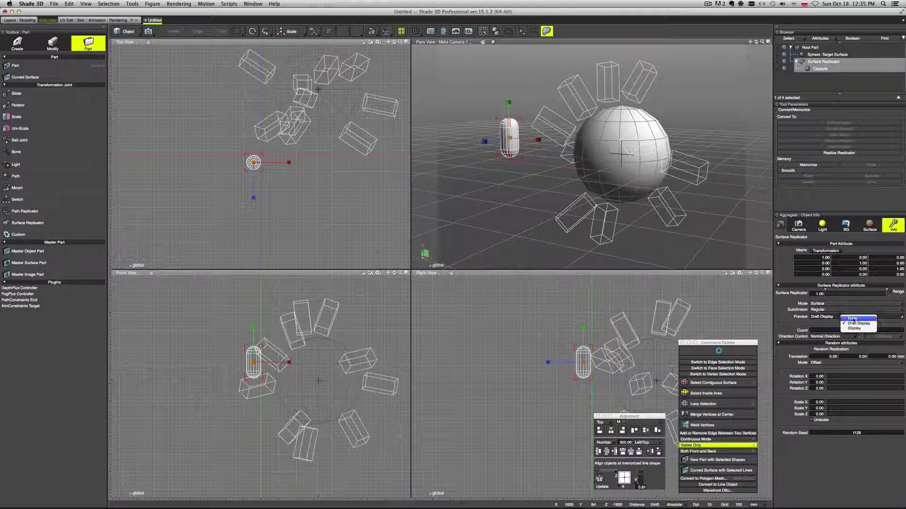
click(853, 328)
mouse_move(678, 169)
middle_down()
mouse_move(712, 172)
mouse_move(666, 173)
middle_up()
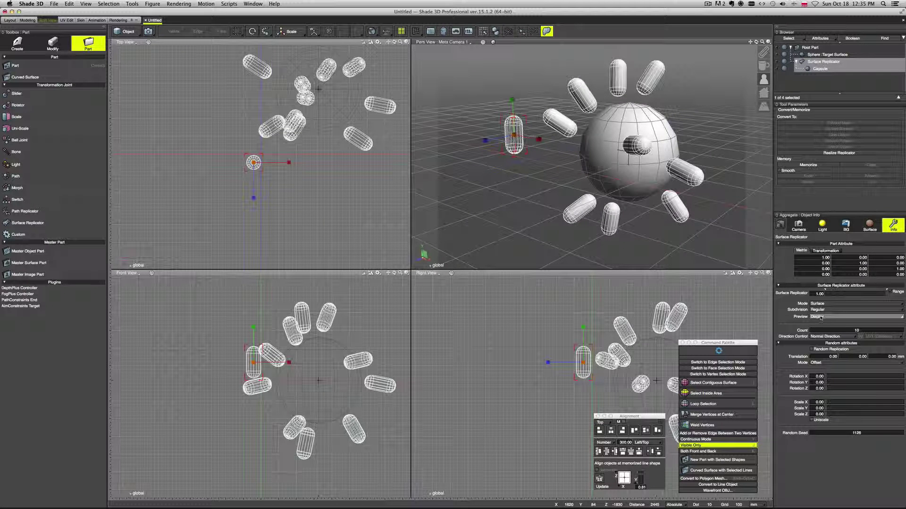
Try the Edge and Face Center modes on the Surface Replicator, viewing the capsule arrangement in perspective after each
click(856, 331)
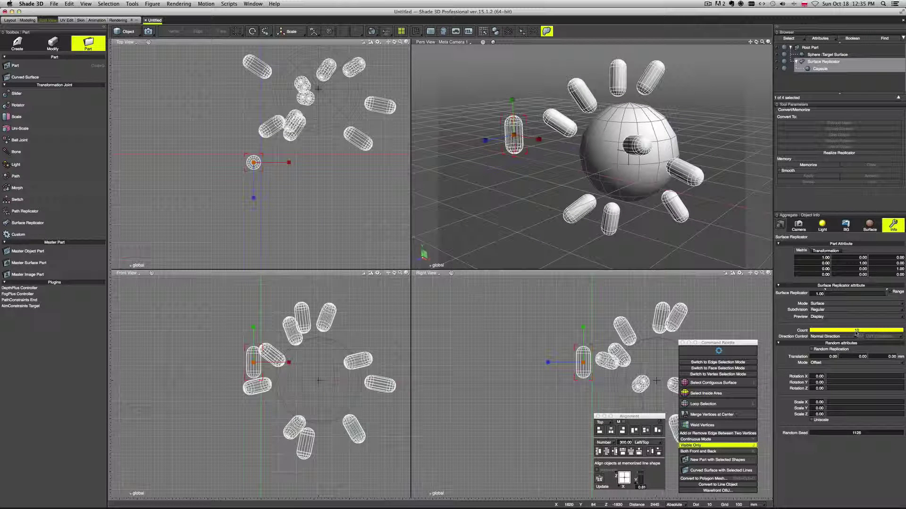
click(854, 304)
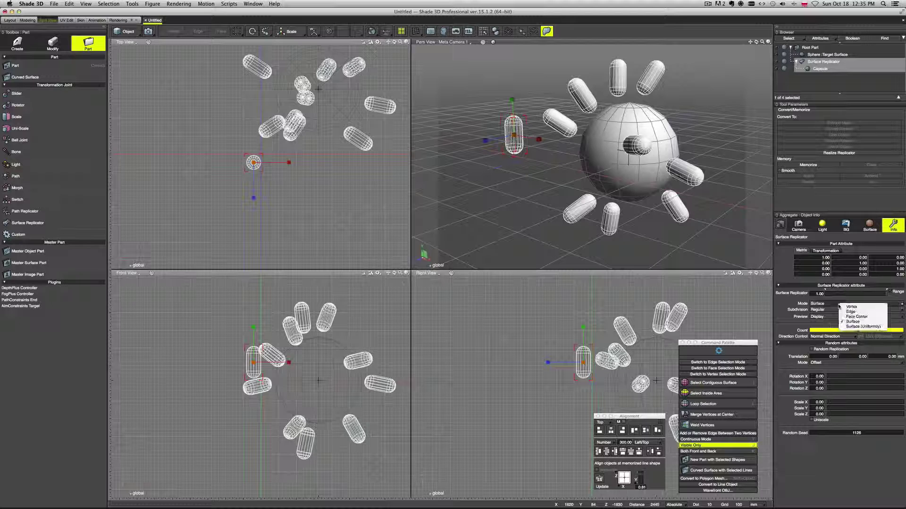
click(862, 311)
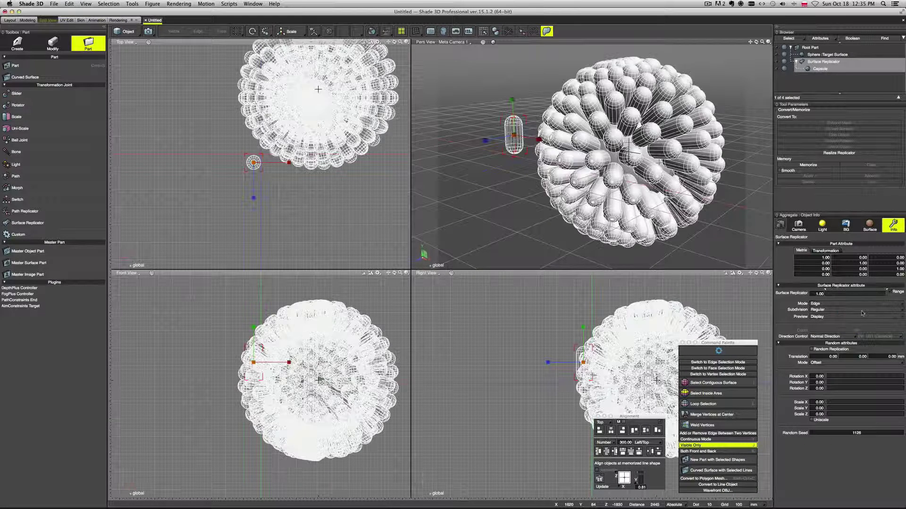
mouse_move(630, 146)
middle_down()
mouse_move(729, 200)
mouse_move(642, 187)
mouse_move(630, 158)
middle_up()
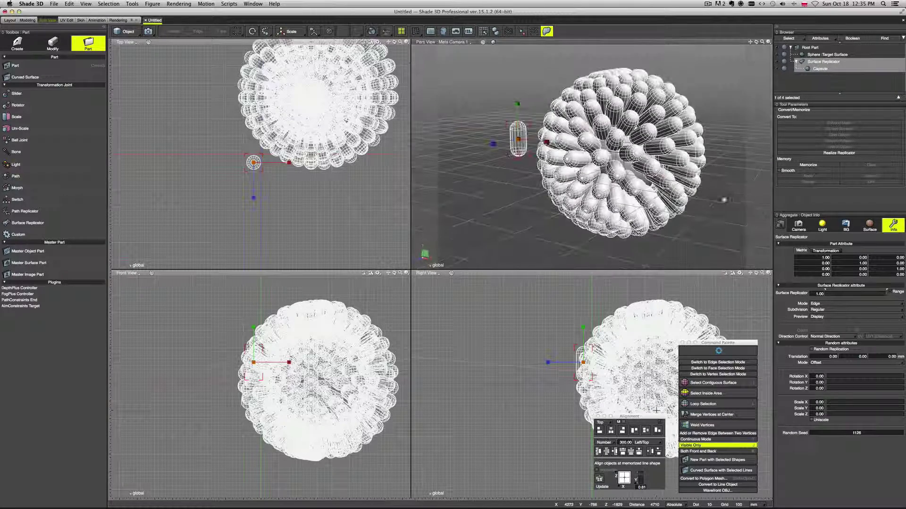
click(849, 304)
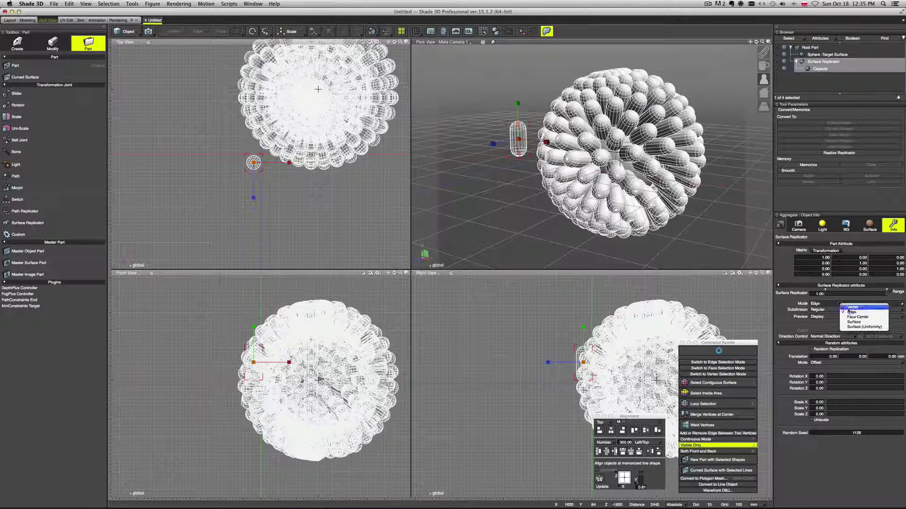
click(862, 319)
middle_drag(687, 196, 660, 177)
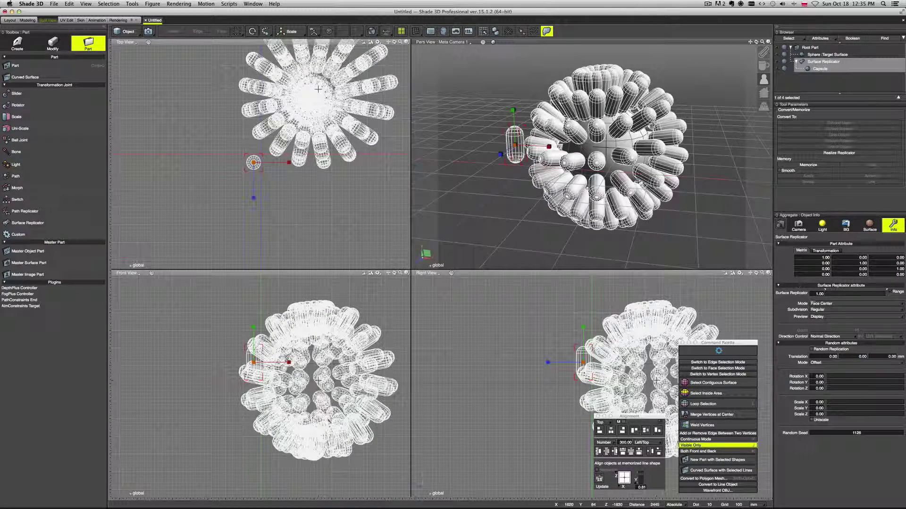
Try the Surface and Surface (Uniformity) modes on the Surface Replicator and compare how the capsules are scattered over the sphere
click(830, 304)
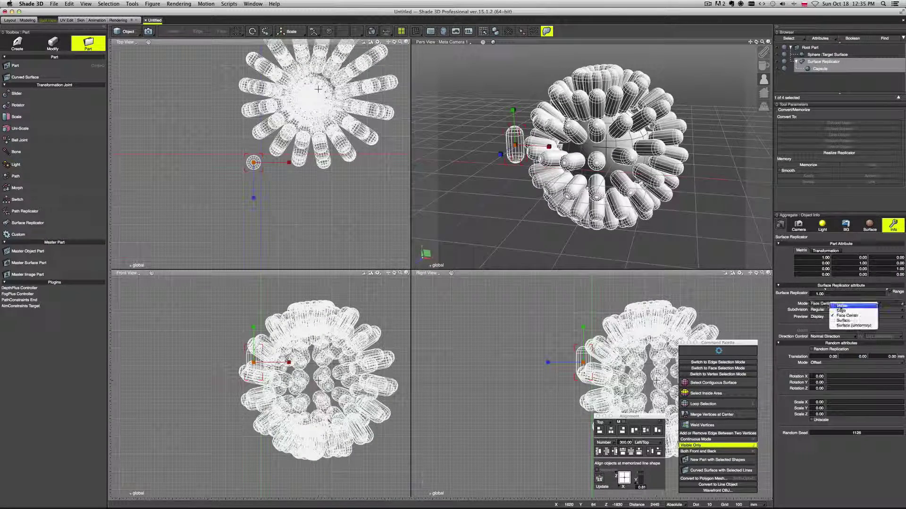
click(844, 312)
middle_drag(694, 220, 677, 215)
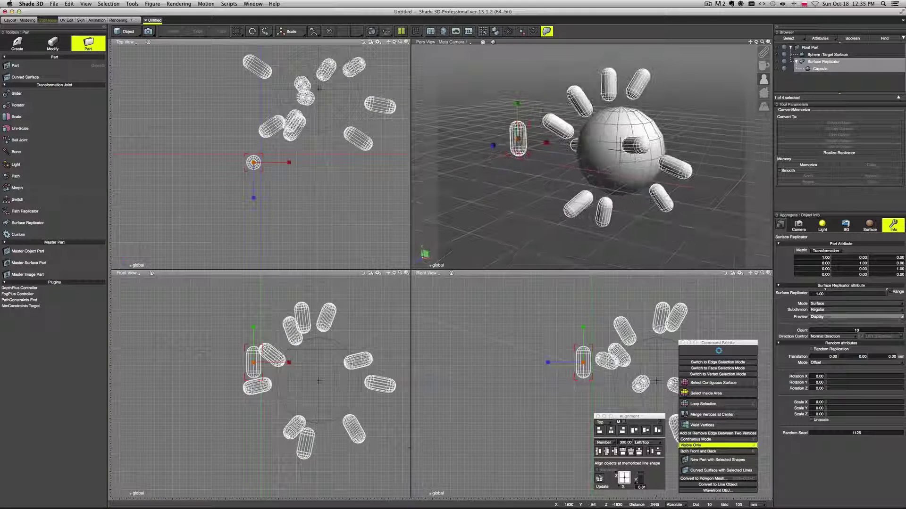
click(838, 304)
click(861, 327)
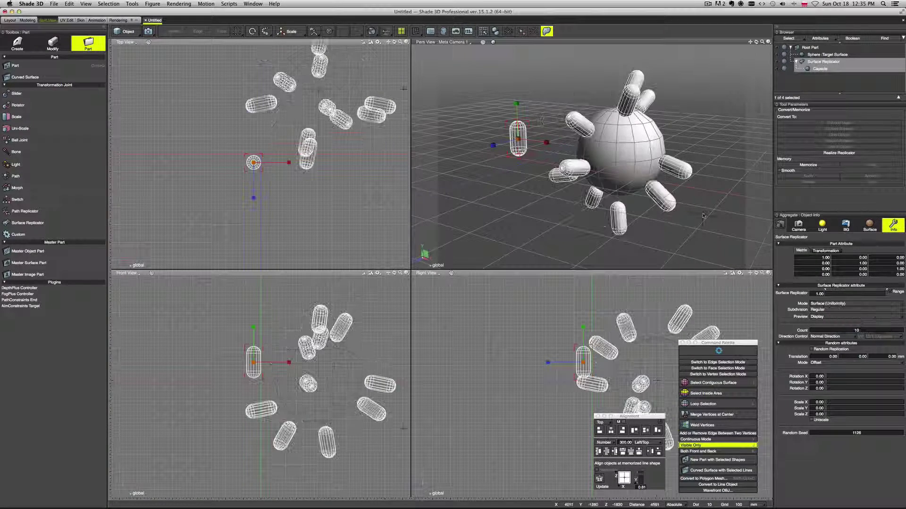
middle_drag(704, 220, 665, 193)
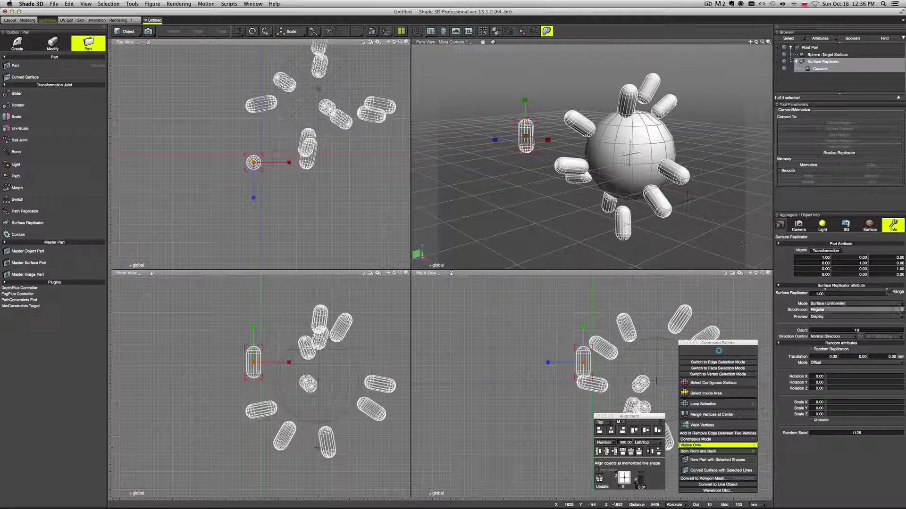
Try Direction Control None on the Surface Replicator and return it to Normal Direction
click(828, 311)
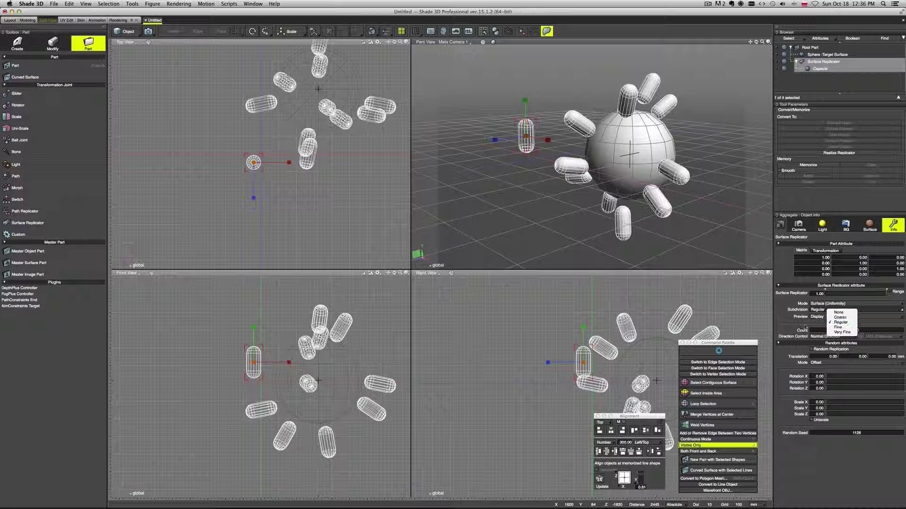
click(788, 319)
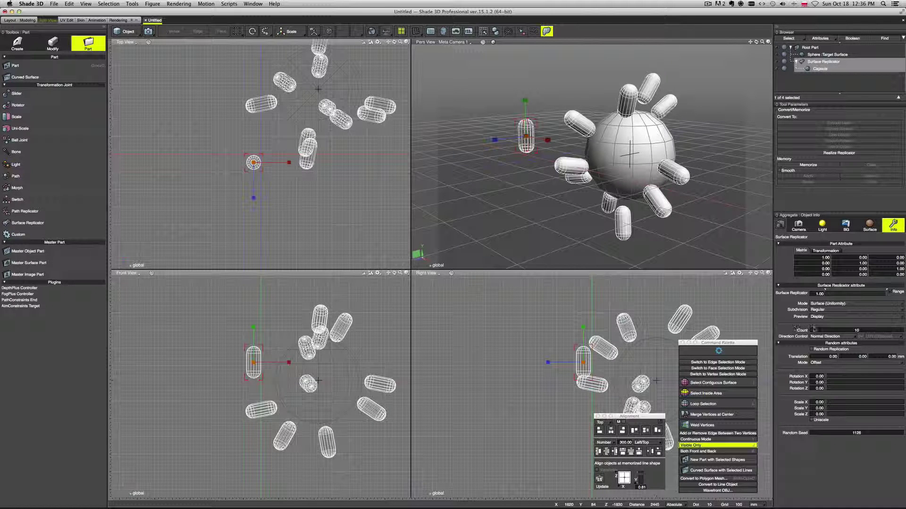
click(834, 336)
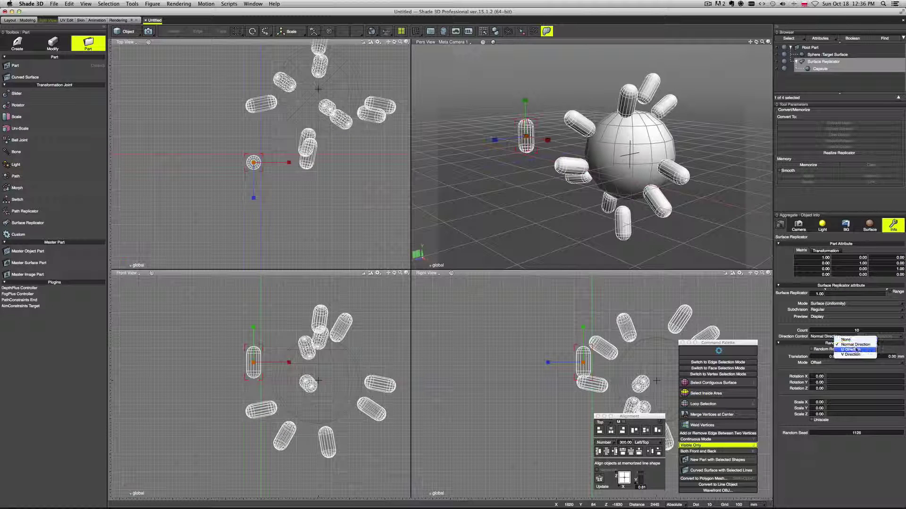
click(844, 340)
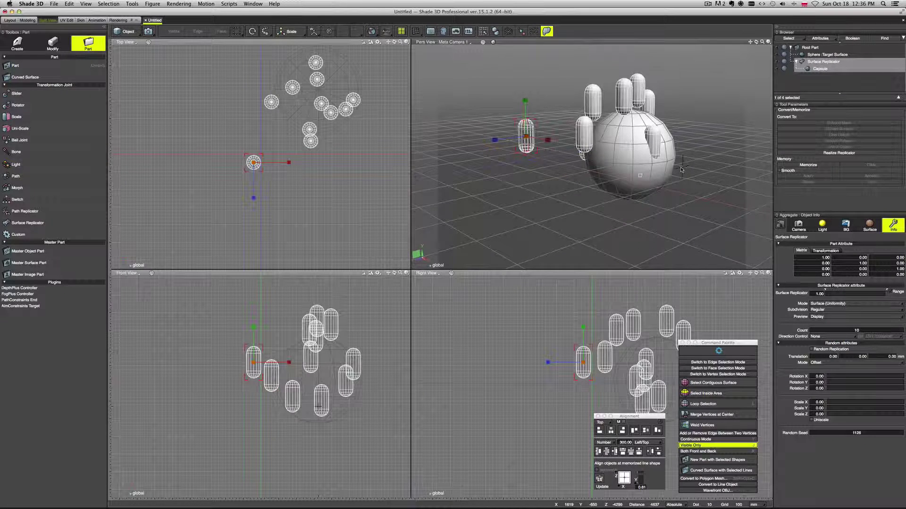
mouse_move(680, 163)
middle_down()
mouse_move(613, 162)
mouse_move(696, 172)
middle_up()
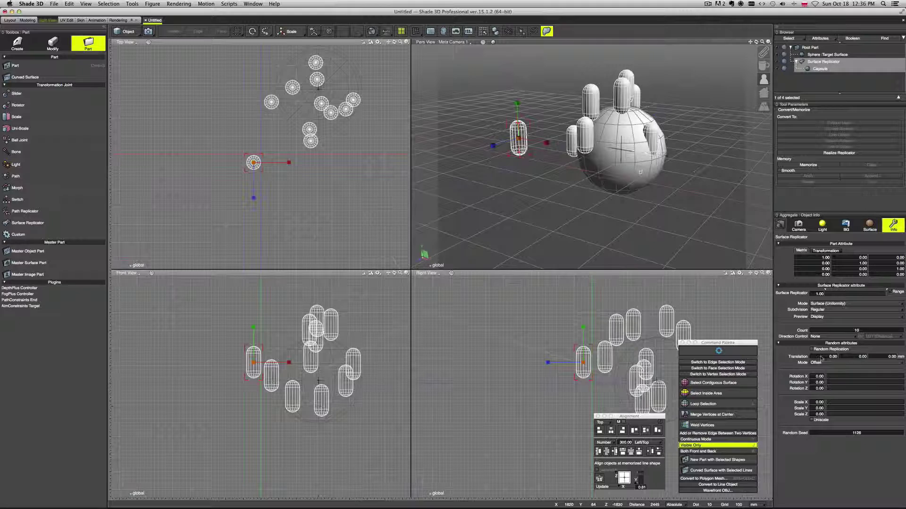
click(830, 337)
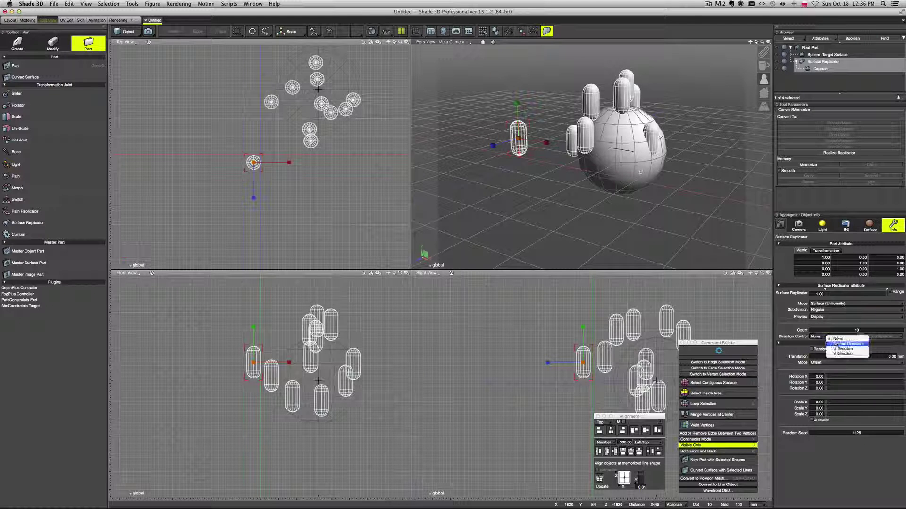
click(835, 346)
middle_drag(678, 207, 628, 152)
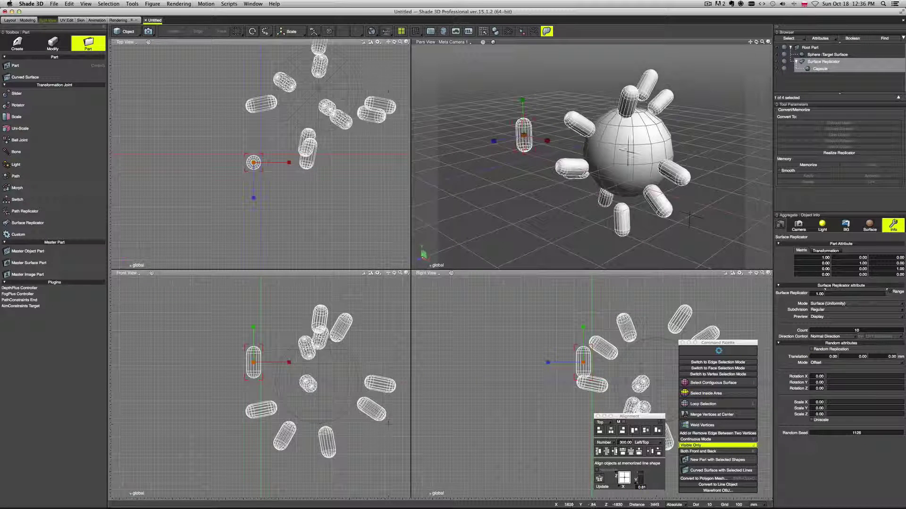
Set the Surface Replicator's mode to Face Center
click(840, 304)
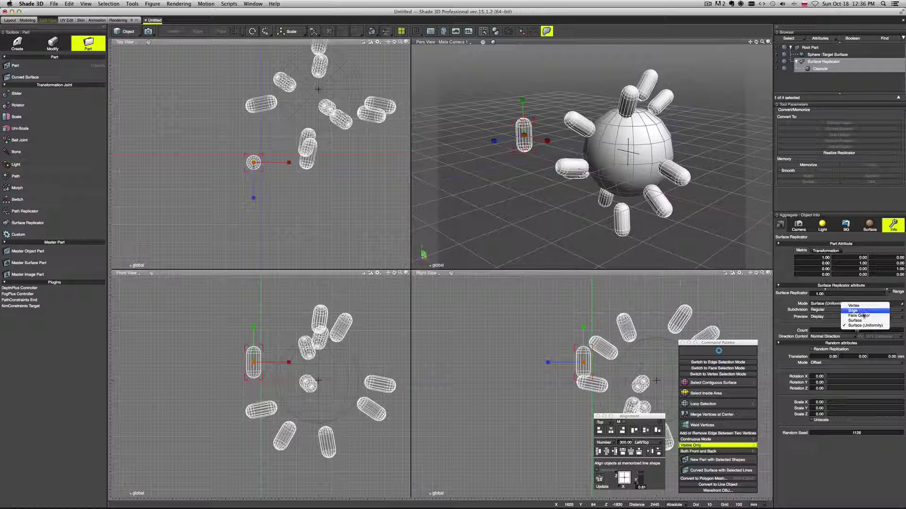
click(858, 316)
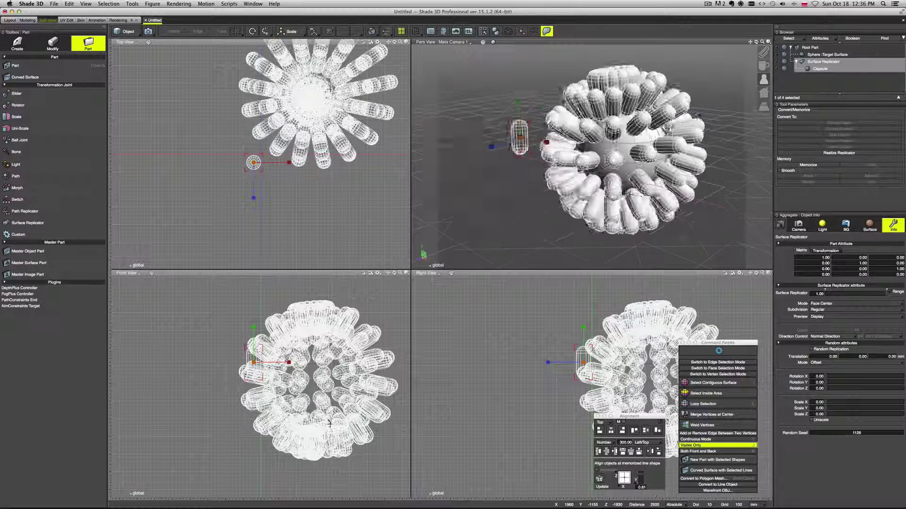
click(831, 63)
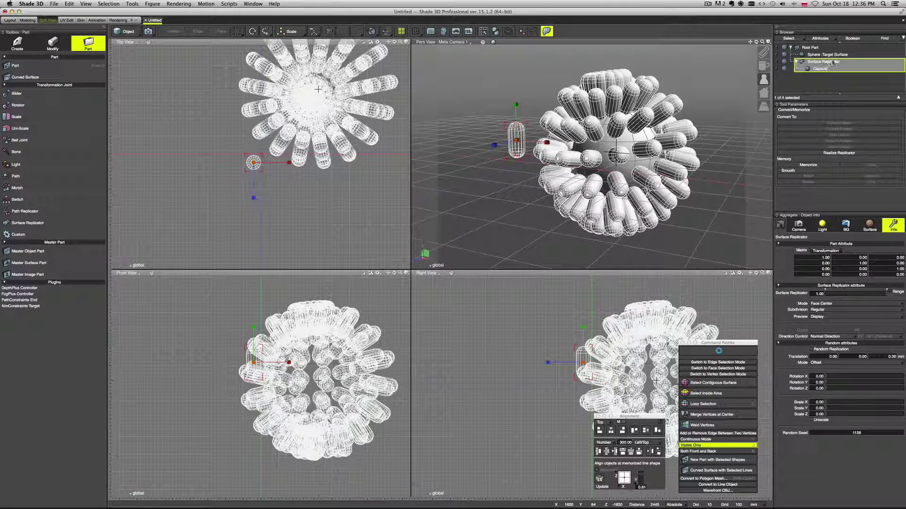
Select the source capsule and scale it down uniformly to about 209 mm wide and 463 mm tall
click(826, 55)
click(820, 69)
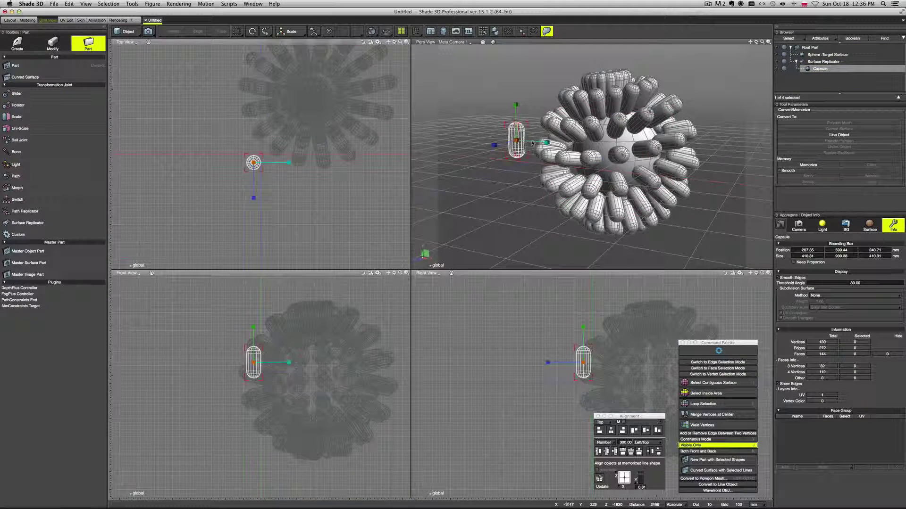
drag(532, 142, 508, 137)
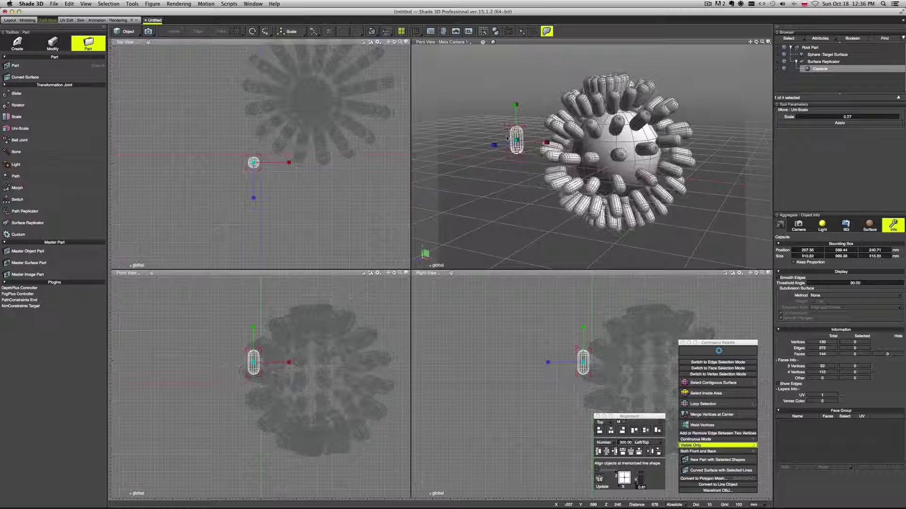
drag(508, 140, 498, 137)
drag(521, 202, 547, 206)
Stretch the source capsule along its Y axis by a factor of 1.90, to about 882 mm tall
drag(533, 147, 531, 160)
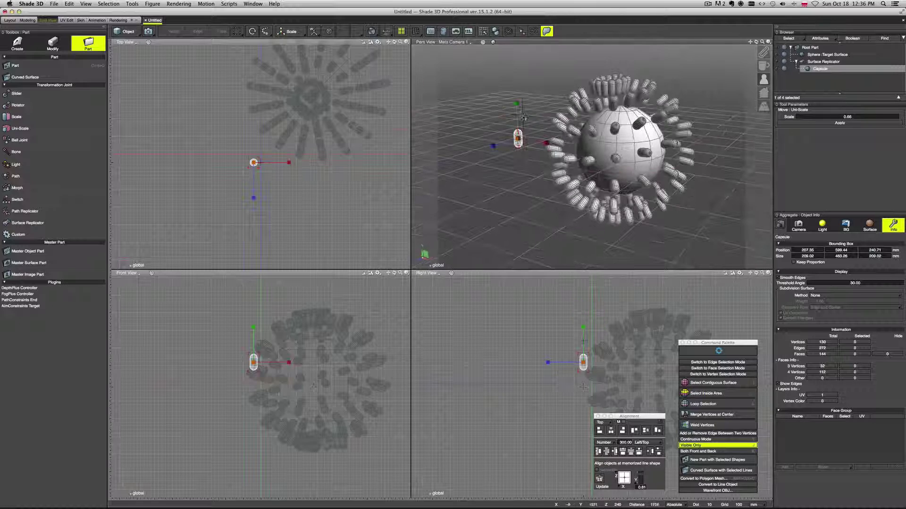
drag(516, 106, 520, 107)
drag(556, 153, 519, 74)
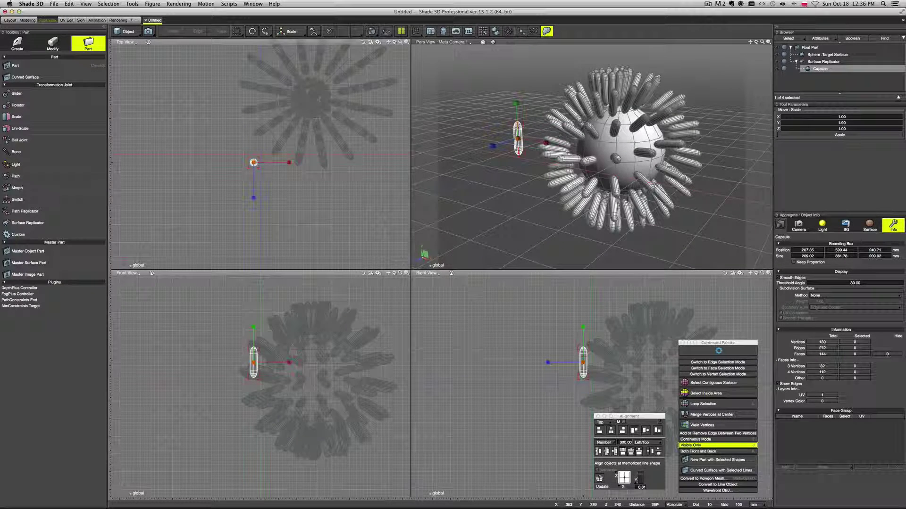
Render the sphere covered with the slender capsule copies from a new perspective angle
drag(674, 157, 702, 147)
middle_drag(701, 147, 700, 147)
key(super+r)
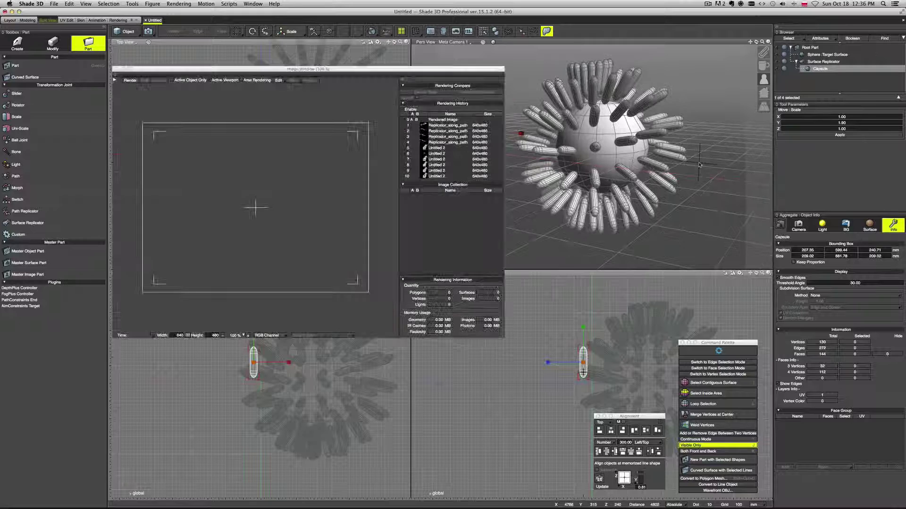